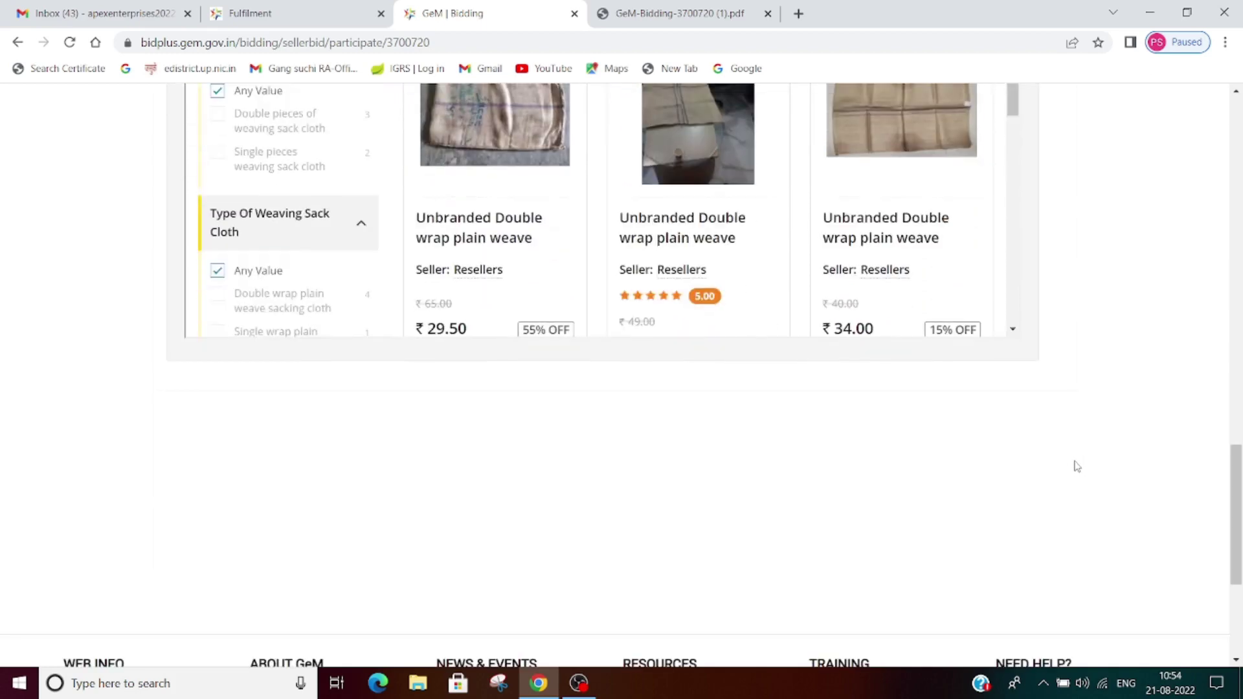
Choose the unbranded double wrap plain weave gunny bag priced at ₹34.00 as the product to offer.
{"action": "scroll", "coordinate": [1071, 467], "scroll_direction": "up", "scroll_amount": 5}
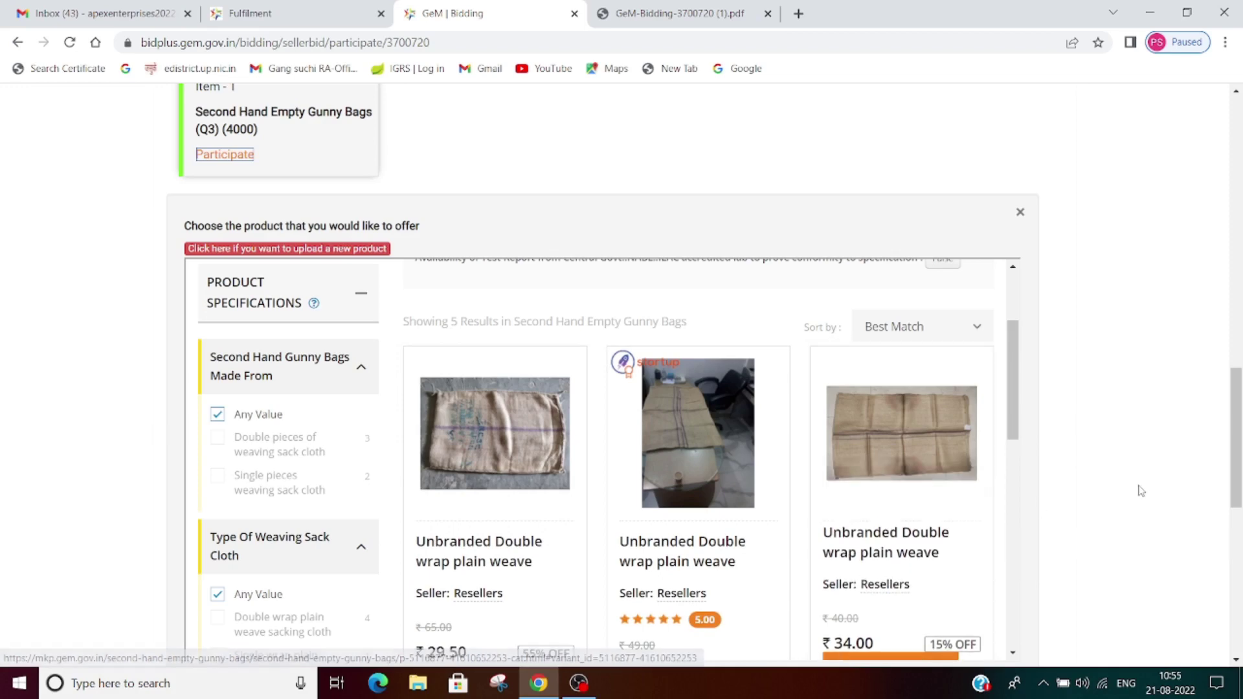
{"action": "scroll", "coordinate": [1110, 492], "scroll_direction": "down", "scroll_amount": 2}
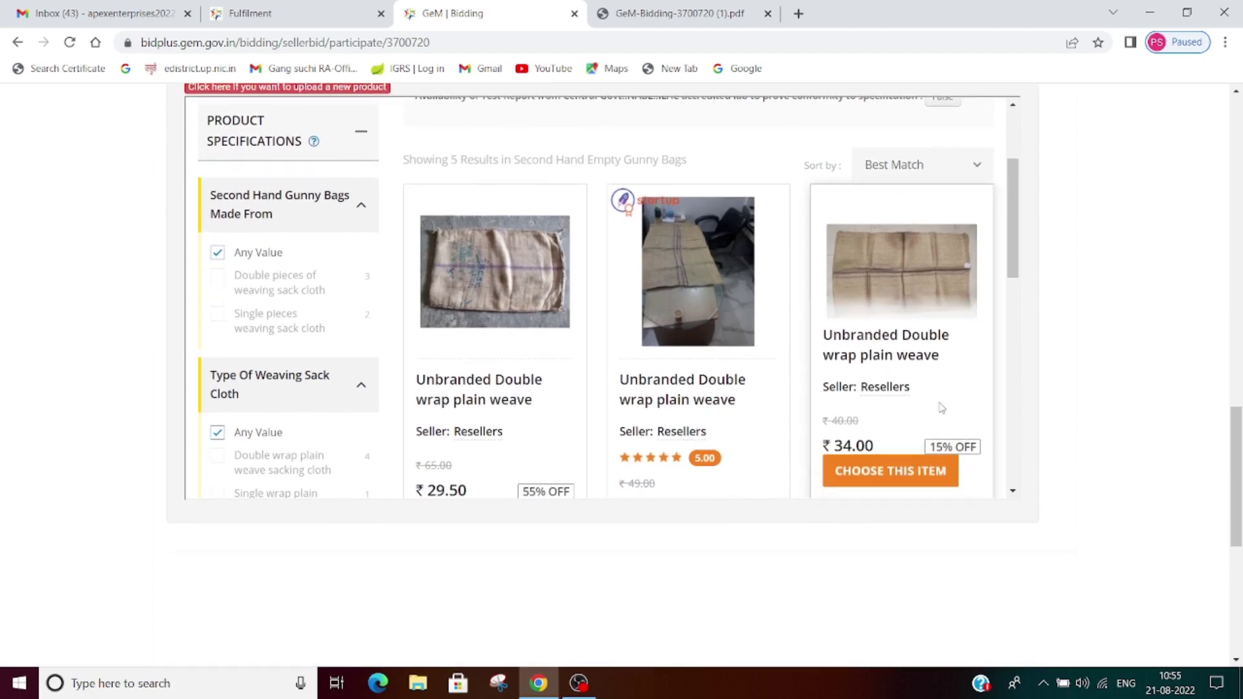
{"action": "scroll", "coordinate": [940, 407], "scroll_direction": "up", "scroll_amount": 2}
{"action": "scroll", "coordinate": [940, 408], "scroll_direction": "down", "scroll_amount": 5}
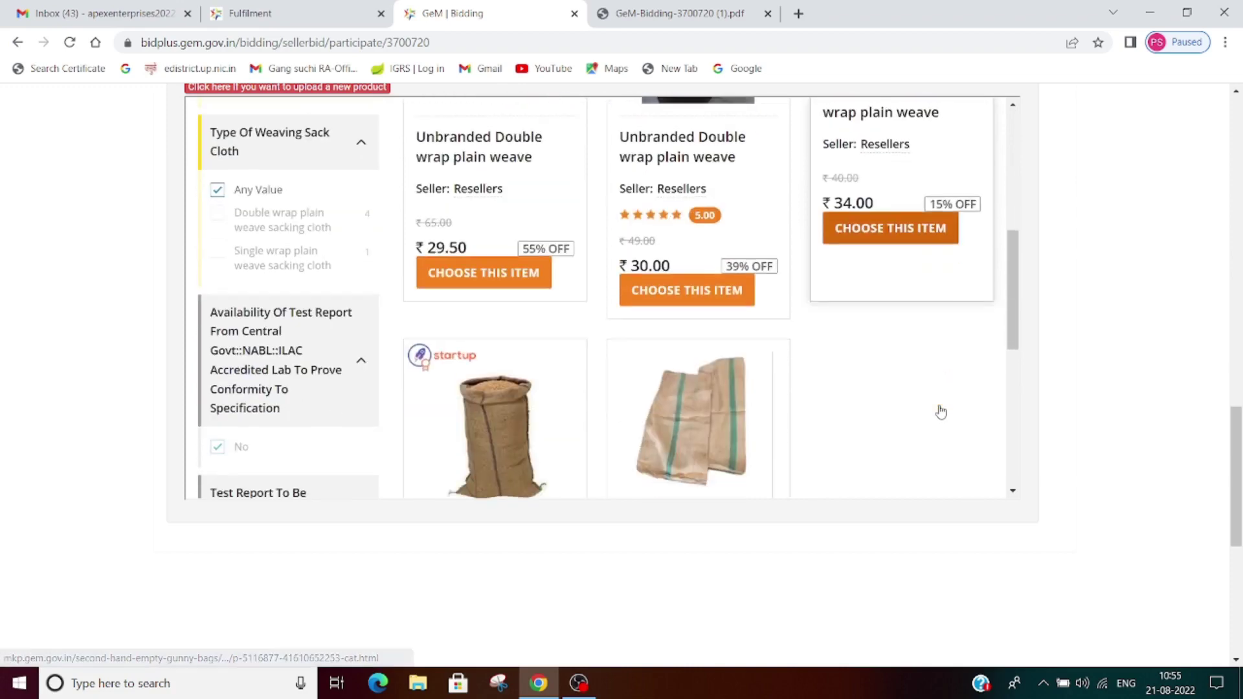
{"action": "scroll", "coordinate": [941, 410], "scroll_direction": "down", "scroll_amount": 2}
{"action": "scroll", "coordinate": [941, 410], "scroll_direction": "down", "scroll_amount": 1}
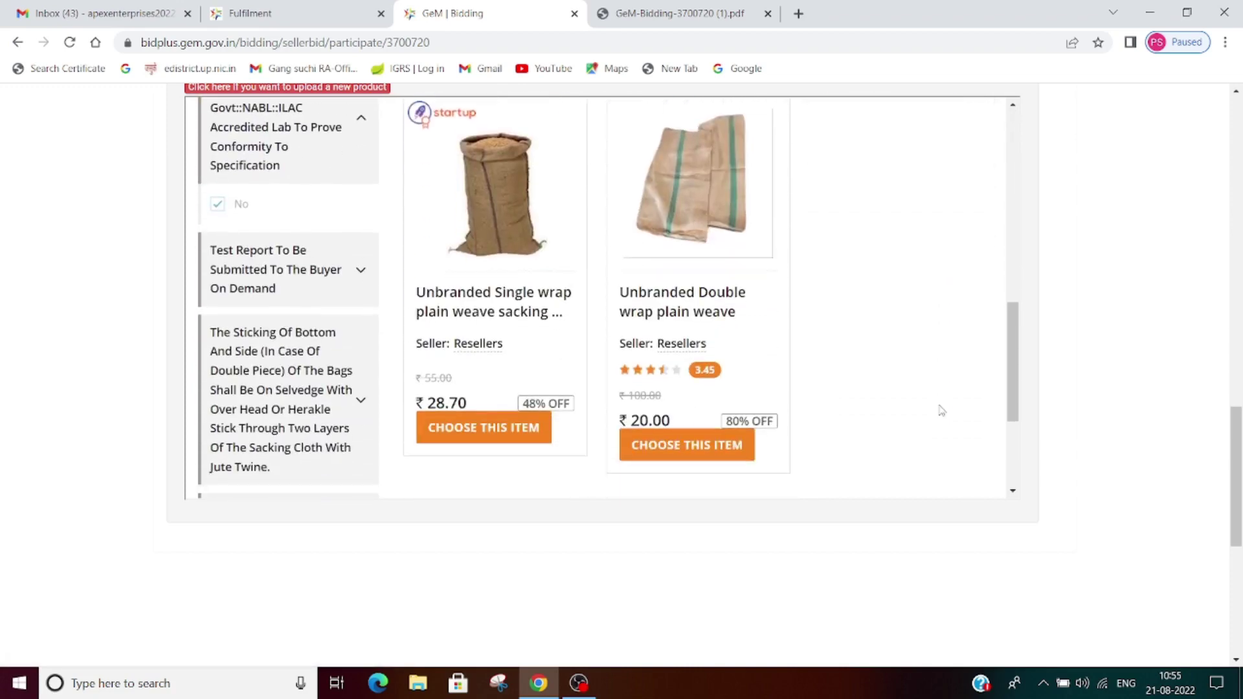
{"action": "scroll", "coordinate": [942, 411], "scroll_direction": "up", "scroll_amount": 4}
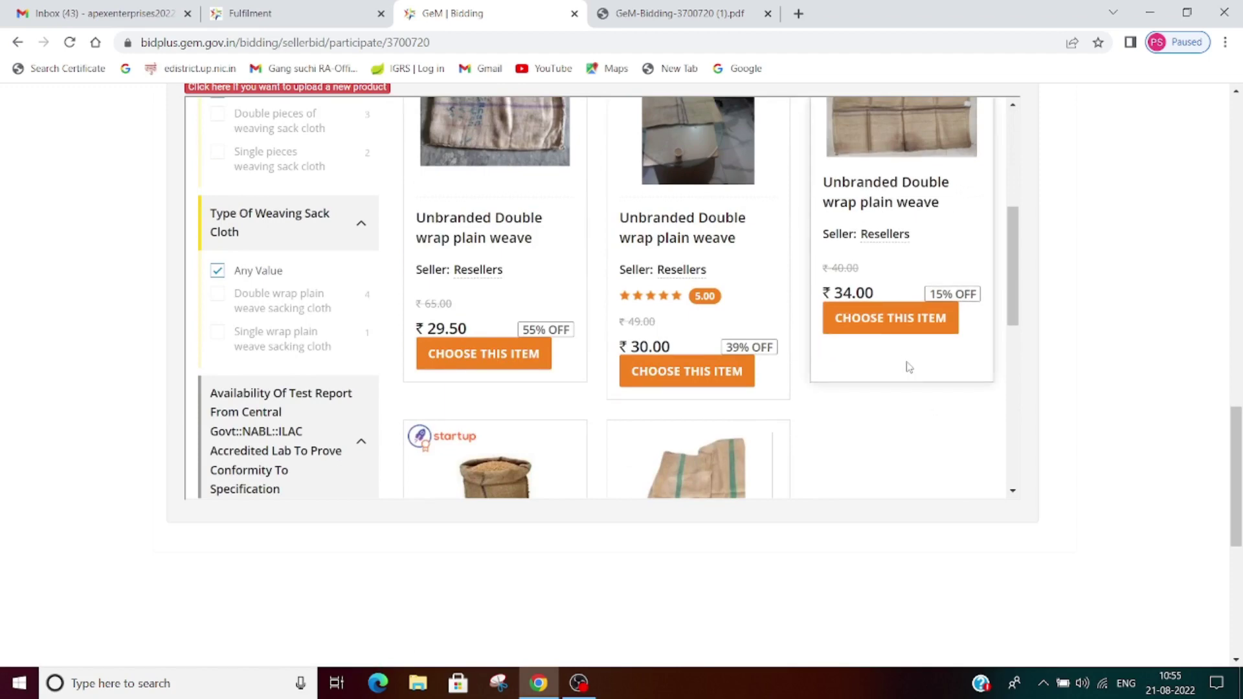
{"action": "left_click", "coordinate": [893, 318]}
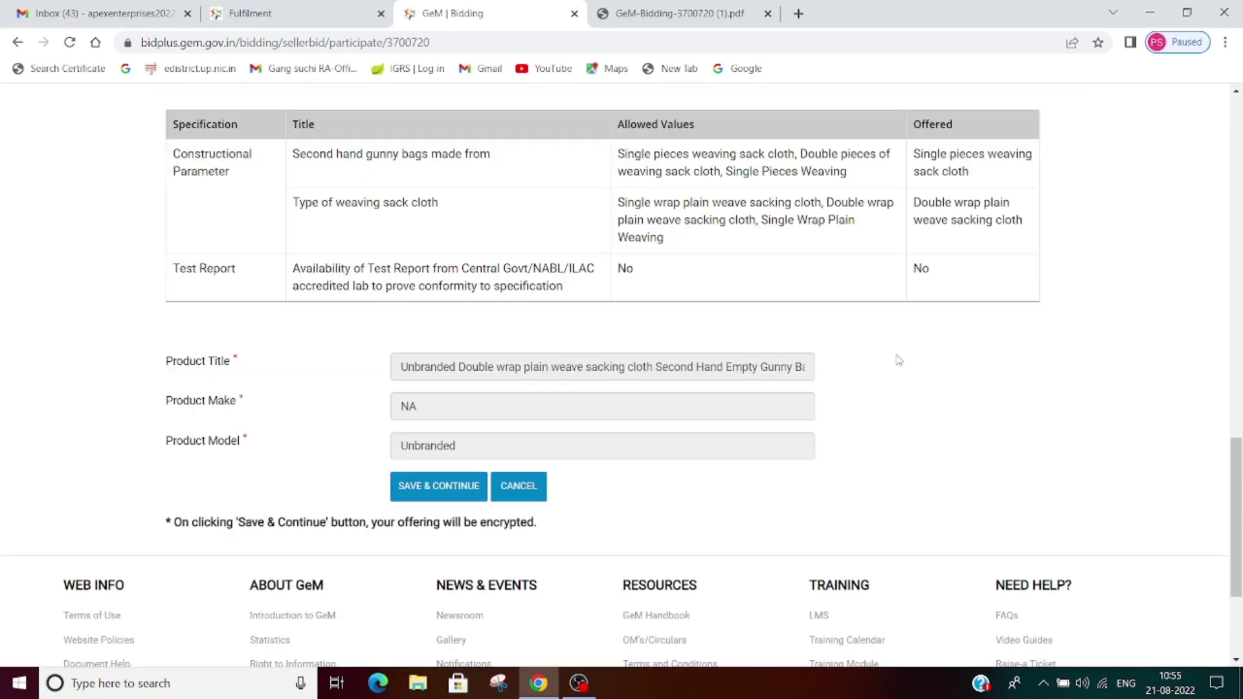
Save the chosen gunny bag's specifications and product details in the technical bid and continue to the offer price stage.
{"action": "scroll", "coordinate": [905, 410], "scroll_direction": "up", "scroll_amount": 5}
{"action": "scroll", "coordinate": [907, 410], "scroll_direction": "down", "scroll_amount": 3}
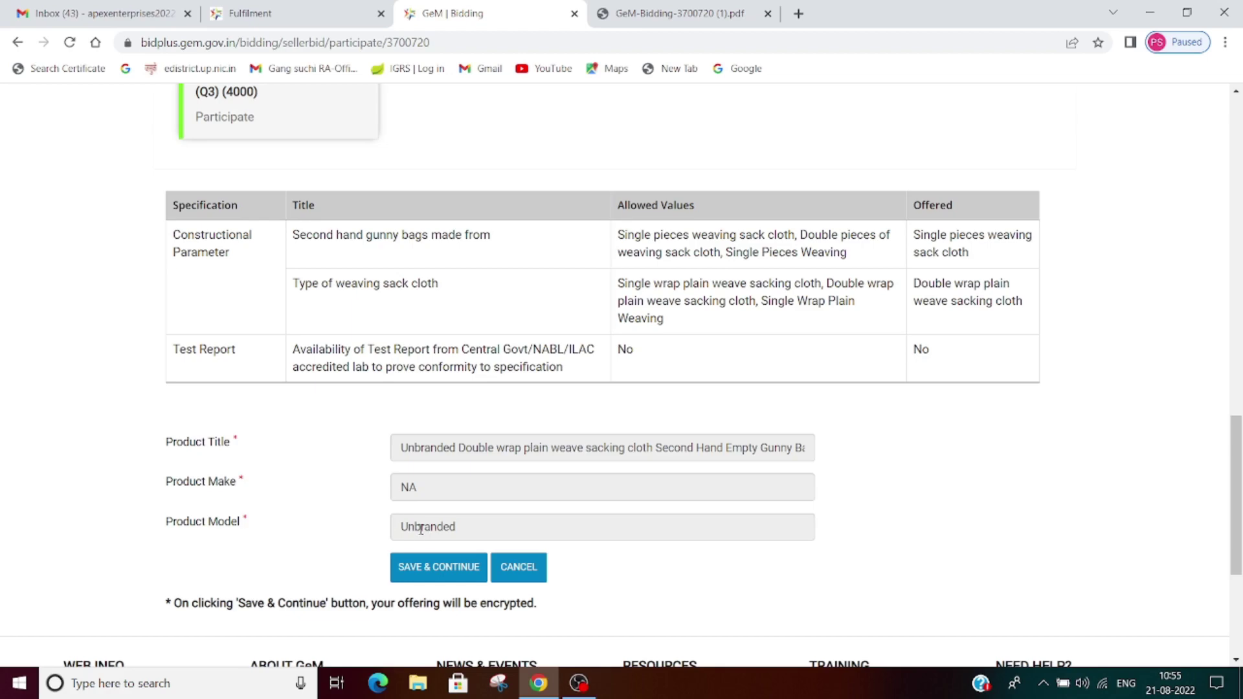
{"action": "scroll", "coordinate": [636, 531], "scroll_direction": "down", "scroll_amount": 3}
{"action": "scroll", "coordinate": [635, 531], "scroll_direction": "up", "scroll_amount": 4}
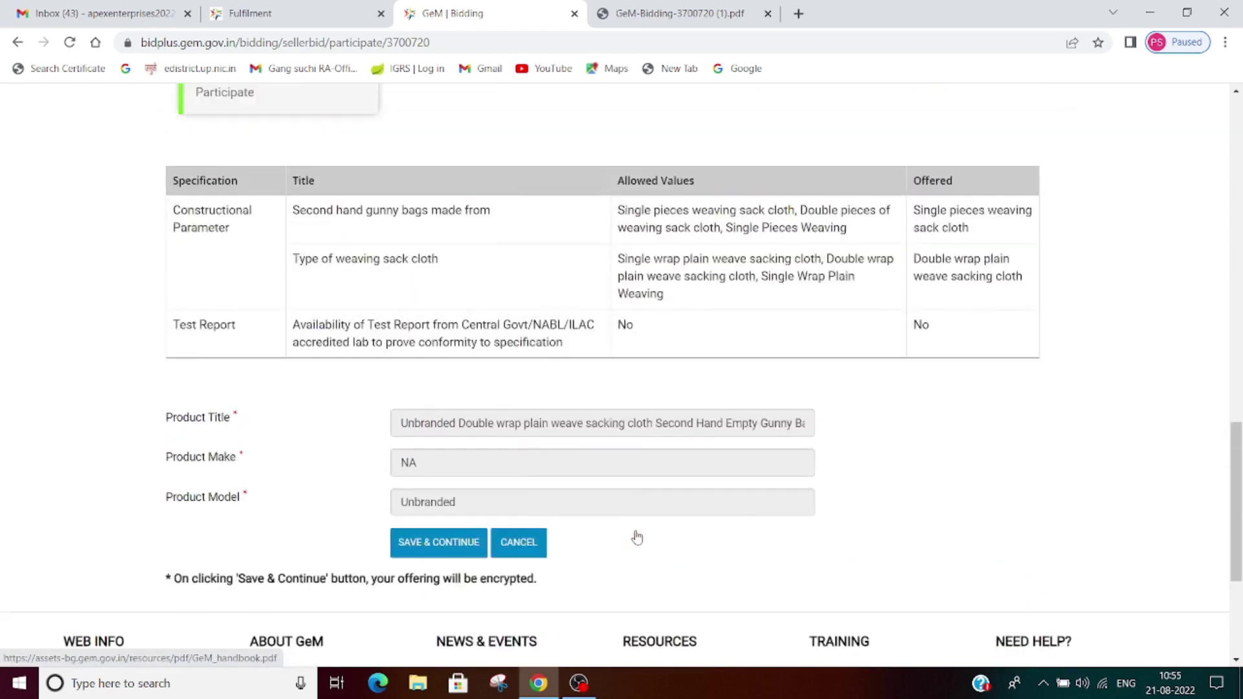
{"action": "scroll", "coordinate": [636, 531], "scroll_direction": "down", "scroll_amount": 3}
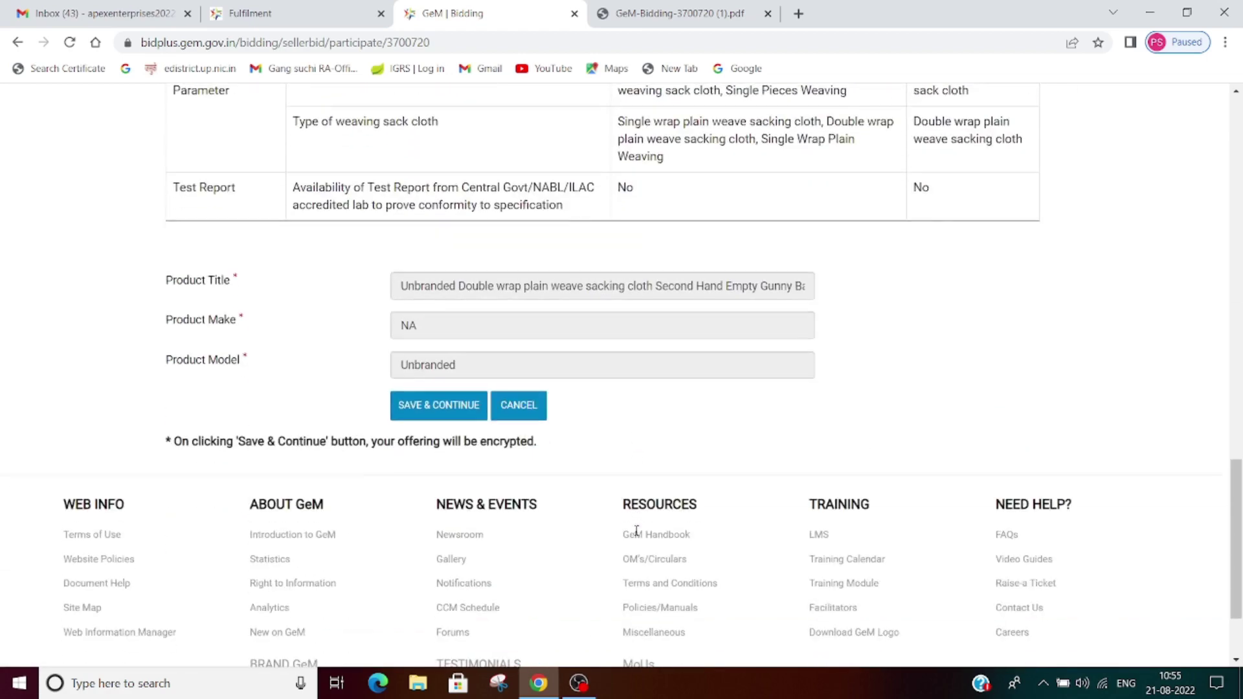
{"action": "scroll", "coordinate": [637, 534], "scroll_direction": "up", "scroll_amount": 1}
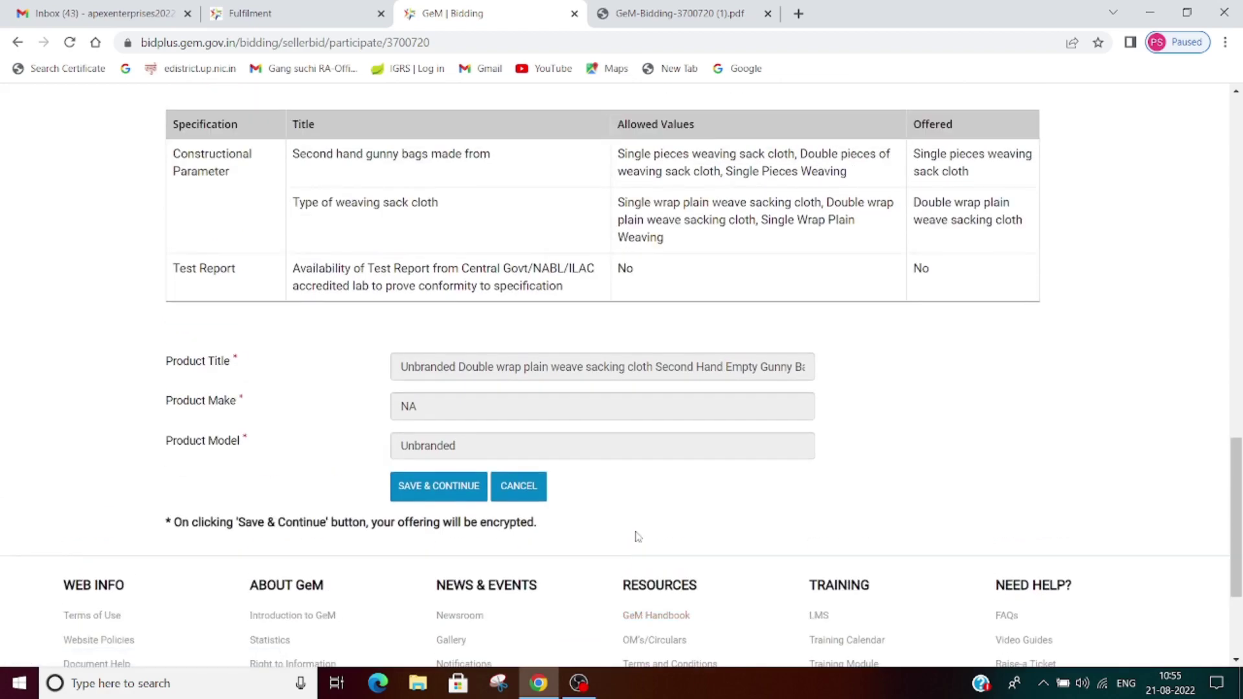
{"action": "scroll", "coordinate": [638, 537], "scroll_direction": "down", "scroll_amount": 2}
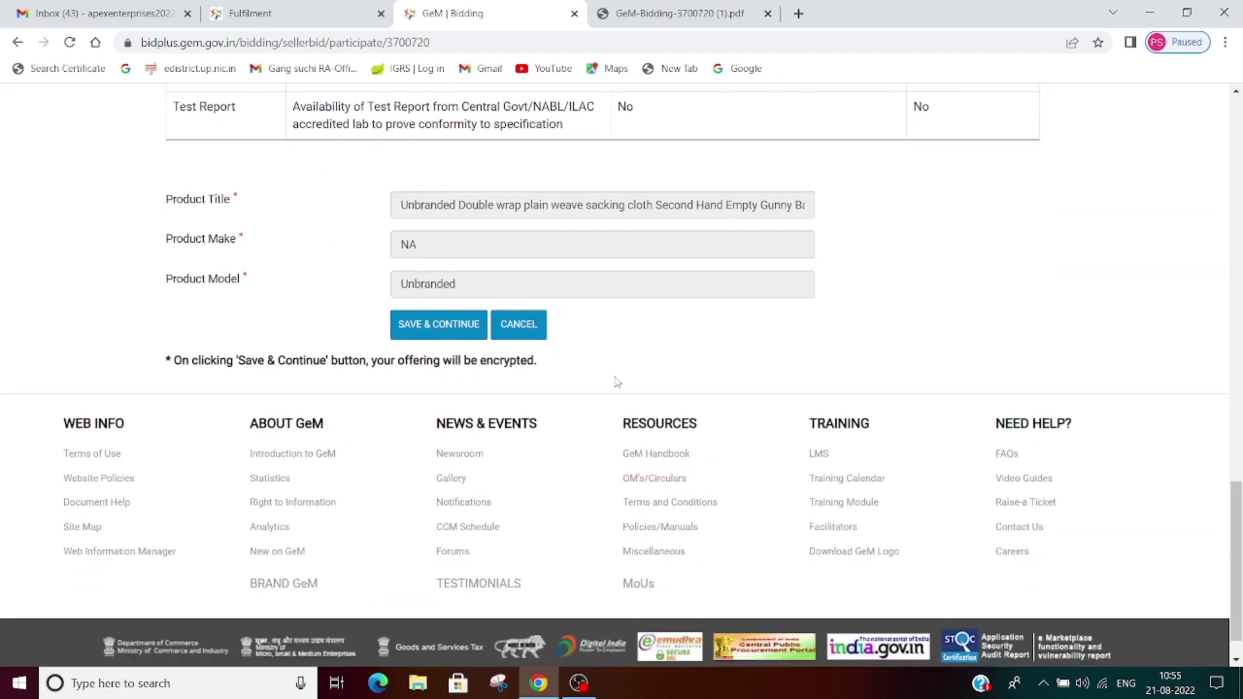
{"action": "left_click", "coordinate": [422, 323]}
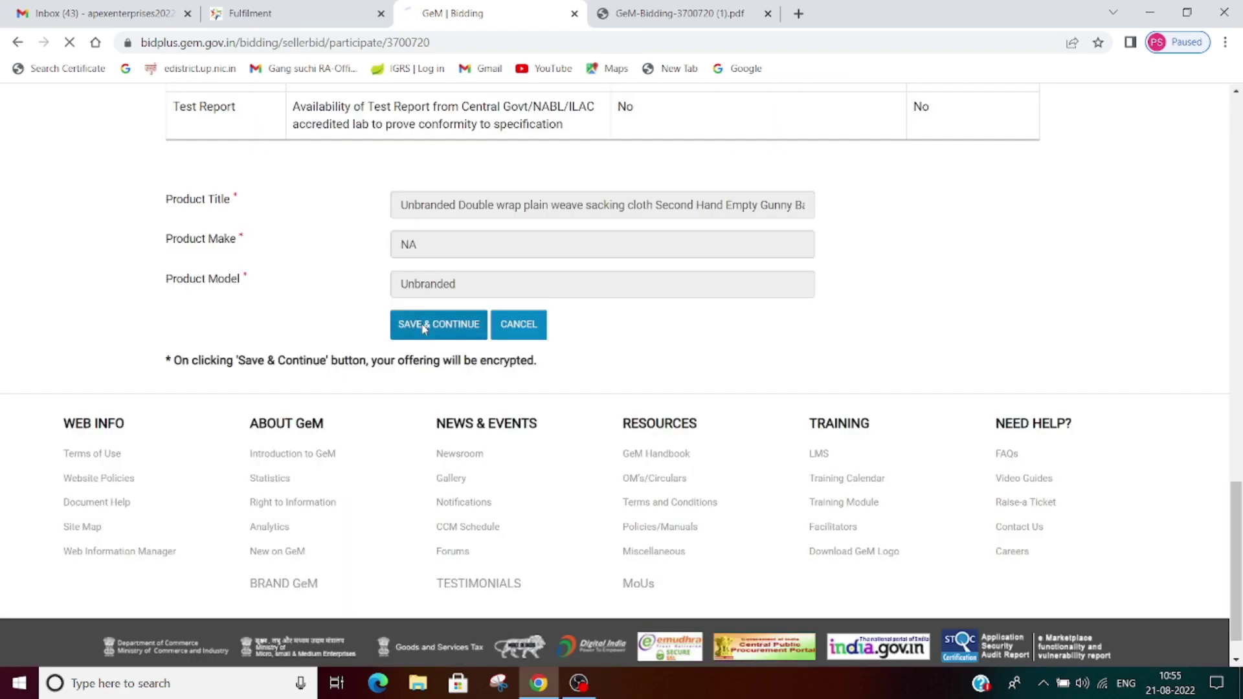
{"action": "scroll", "coordinate": [482, 417], "scroll_direction": "down", "scroll_amount": 6}
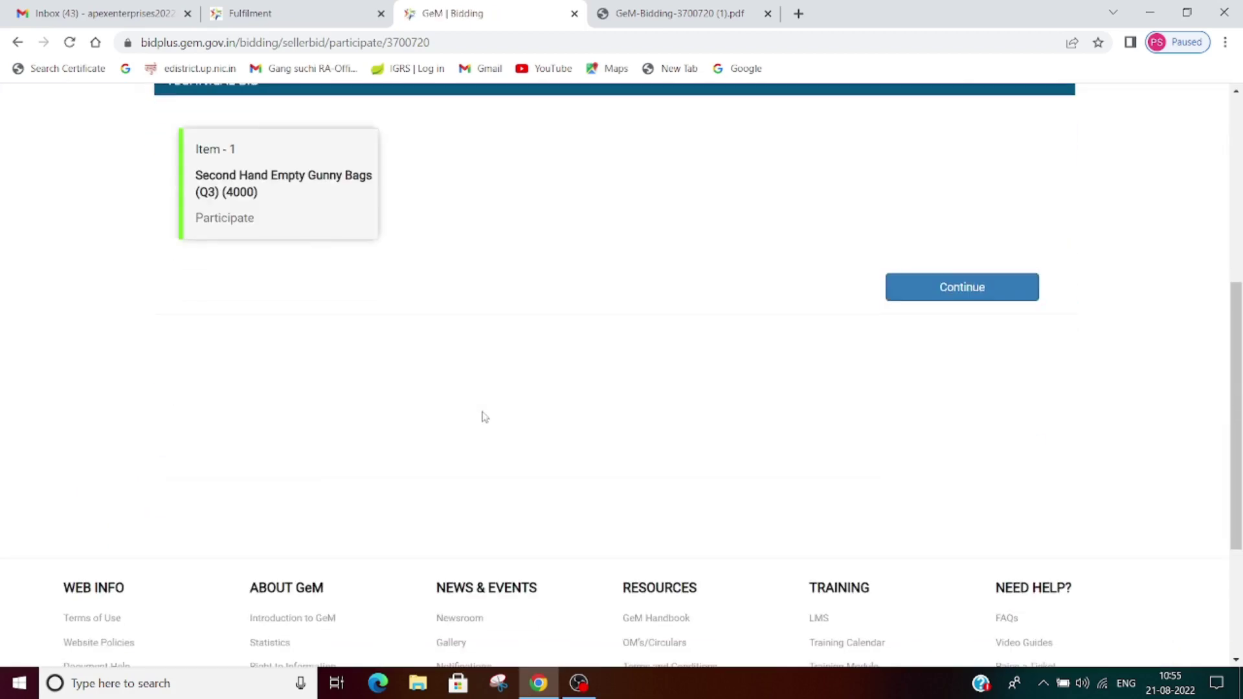
{"action": "left_click", "coordinate": [968, 291]}
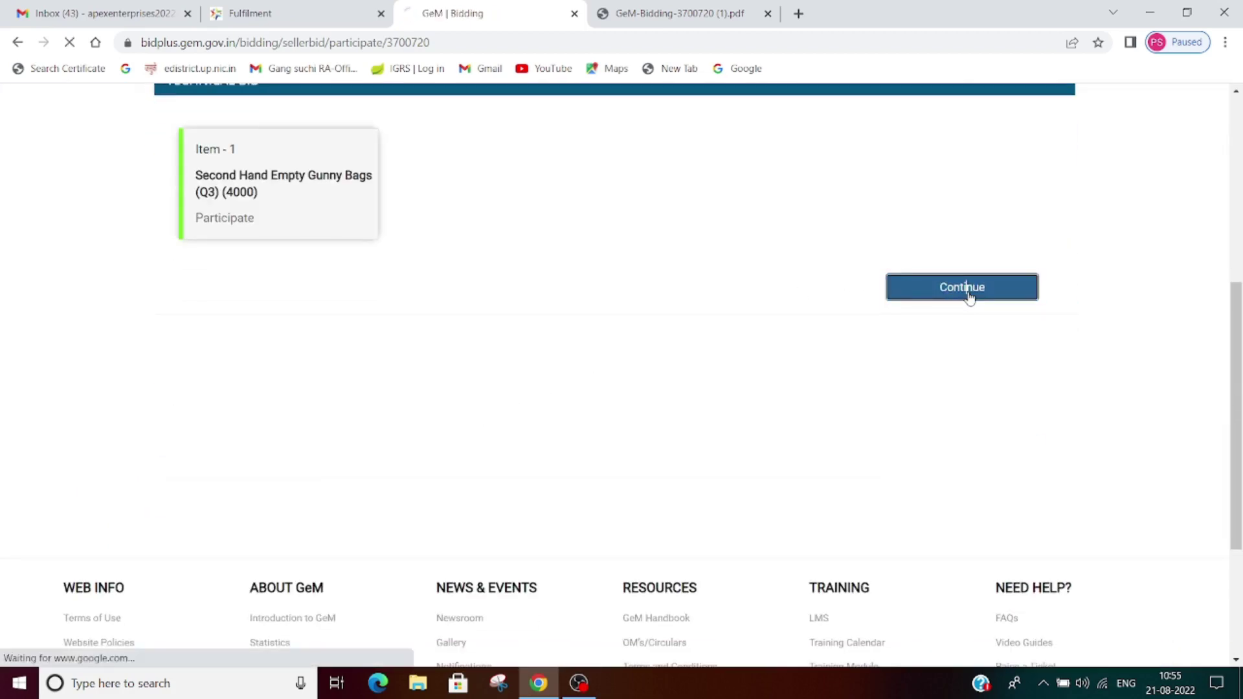
Set the gunny bags' unit offer price to 40 and the Goods and Services Tax to 5 percent.
{"action": "scroll", "coordinate": [790, 393], "scroll_direction": "down", "scroll_amount": 3}
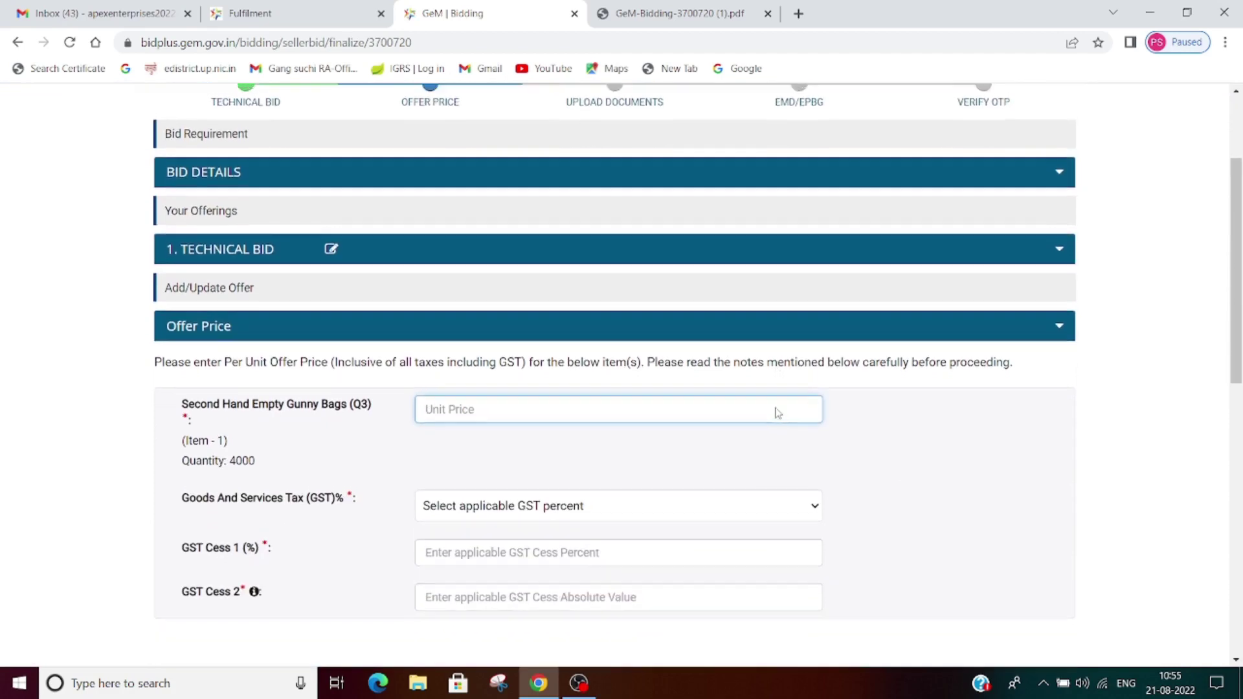
{"action": "scroll", "coordinate": [777, 413], "scroll_direction": "up", "scroll_amount": 3}
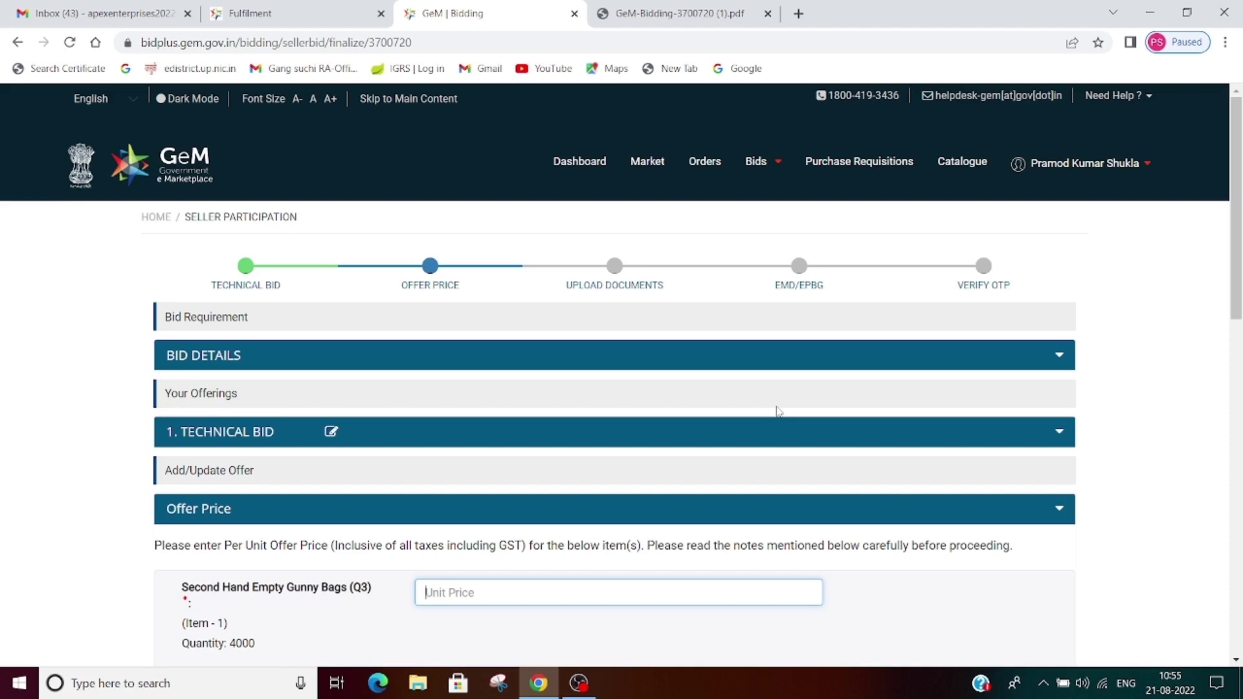
{"action": "scroll", "coordinate": [777, 411], "scroll_direction": "down", "scroll_amount": 3}
{"action": "scroll", "coordinate": [777, 411], "scroll_direction": "up", "scroll_amount": 1}
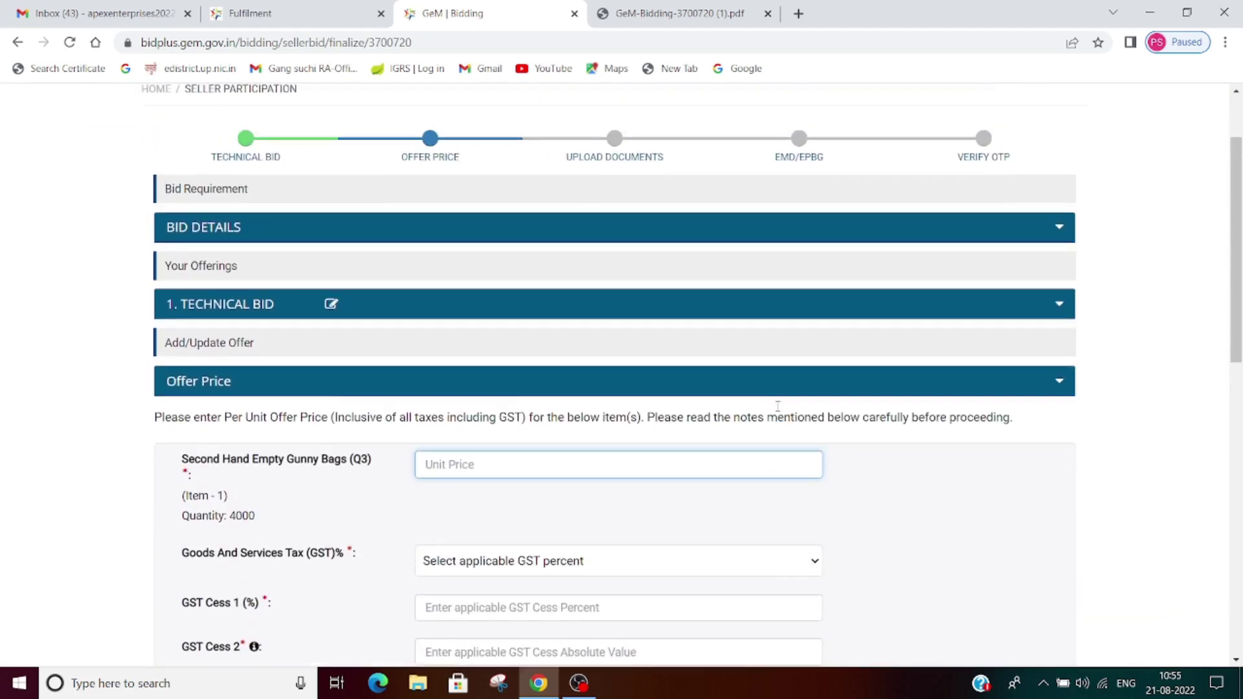
{"action": "scroll", "coordinate": [776, 411], "scroll_direction": "down", "scroll_amount": 3}
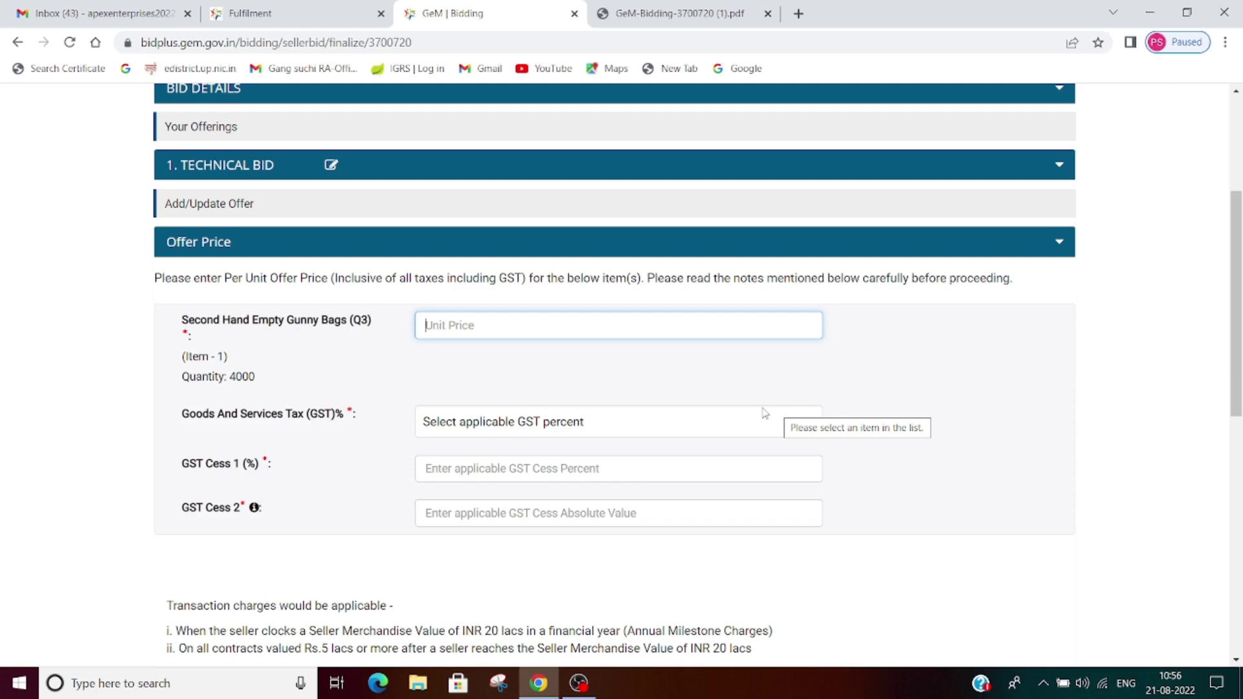
{"action": "type", "text": "40"}
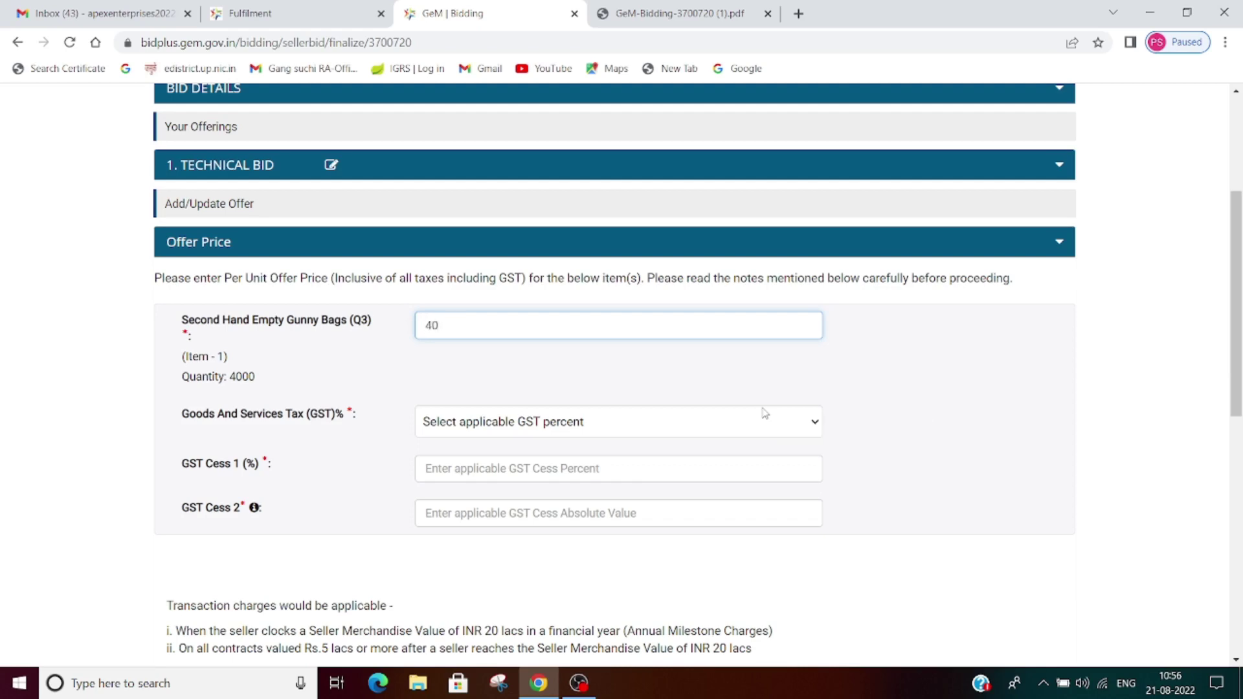
{"action": "left_click", "coordinate": [574, 429]}
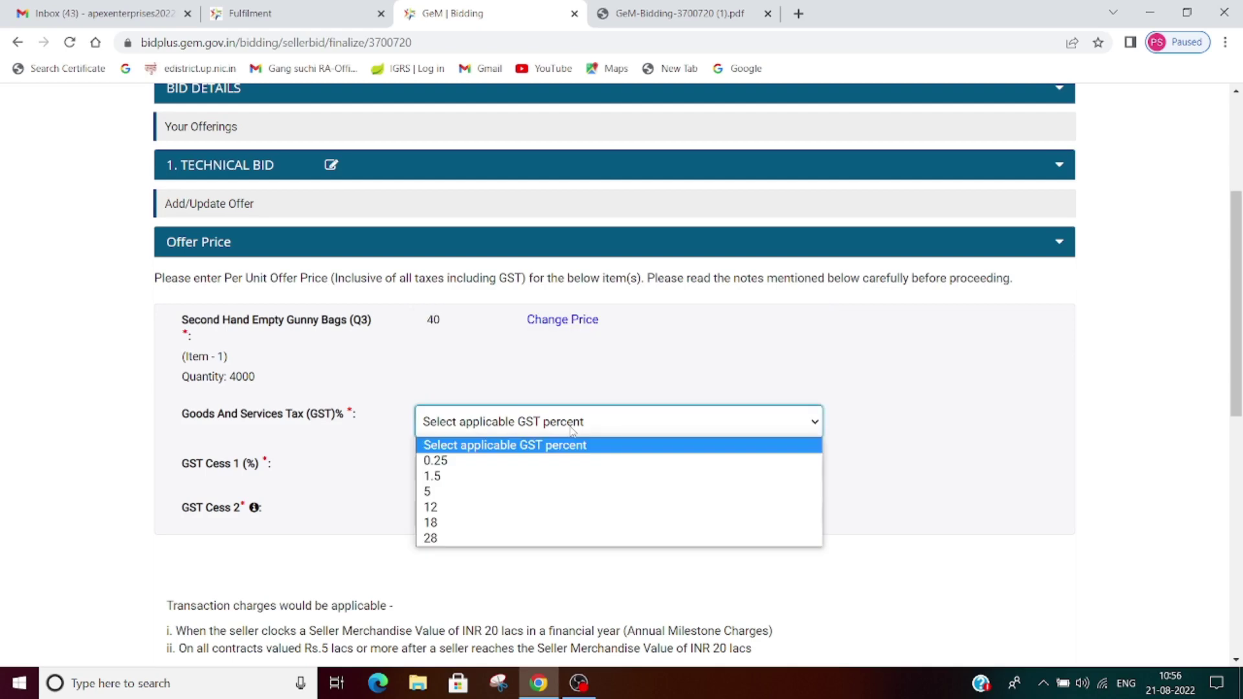
{"action": "left_click", "coordinate": [476, 496]}
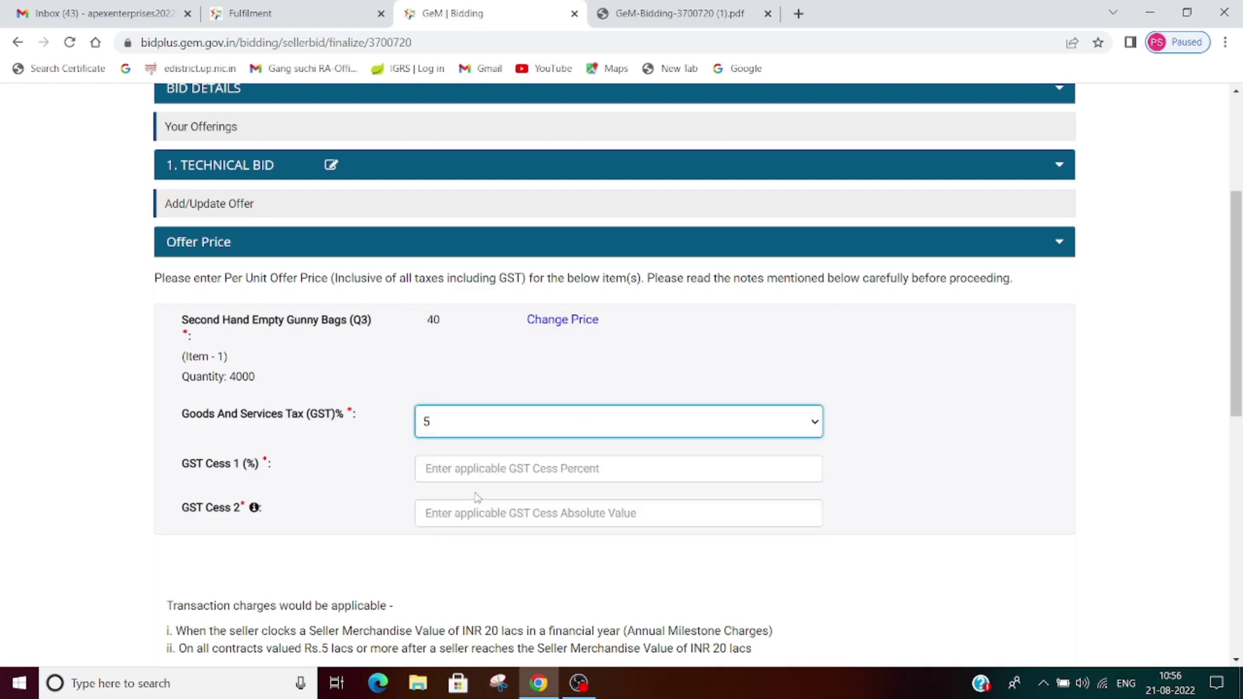
Set GST Cess 1 to 5 percent and GST Cess 2 to 5 for the gunny bags.
{"action": "left_click", "coordinate": [528, 471]}
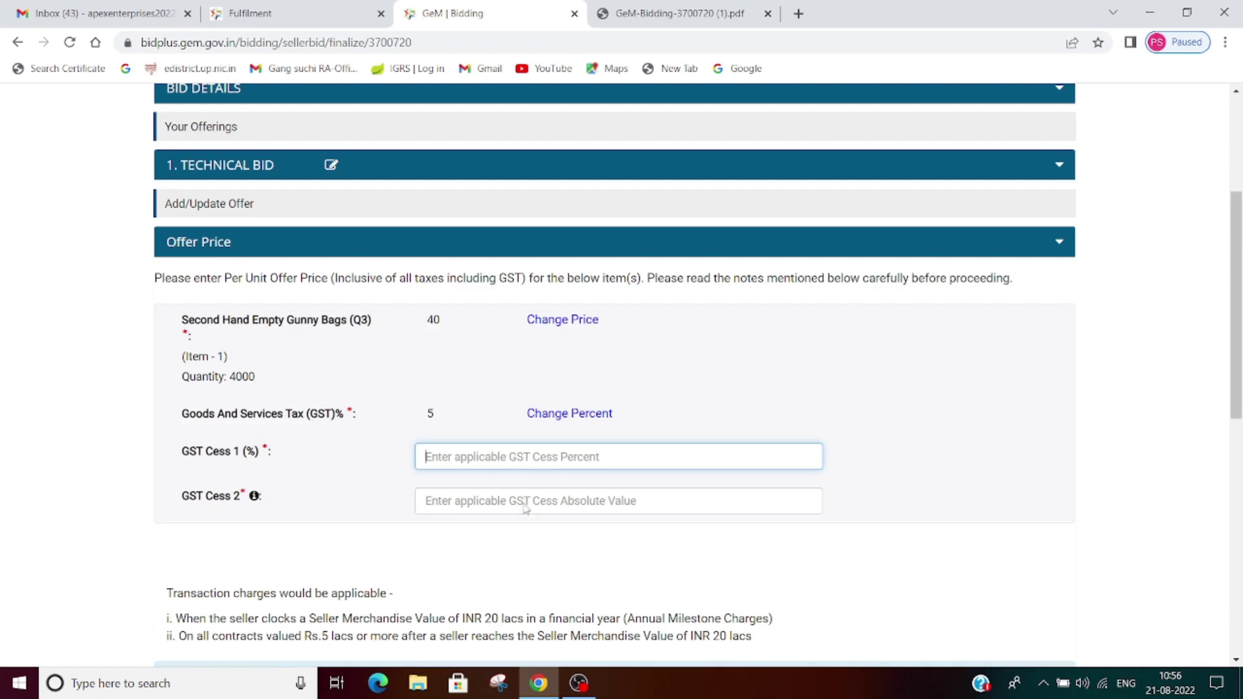
{"action": "left_click", "coordinate": [528, 502]}
{"action": "left_click", "coordinate": [529, 468]}
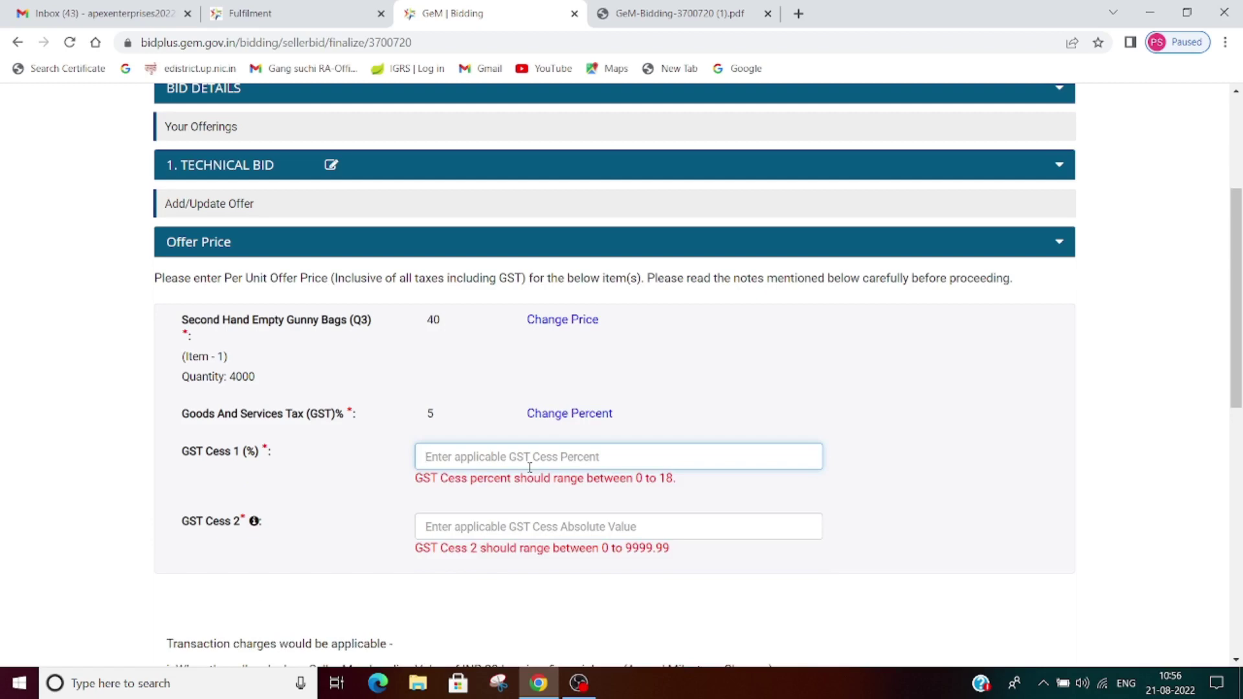
{"action": "type", "text": "5"}
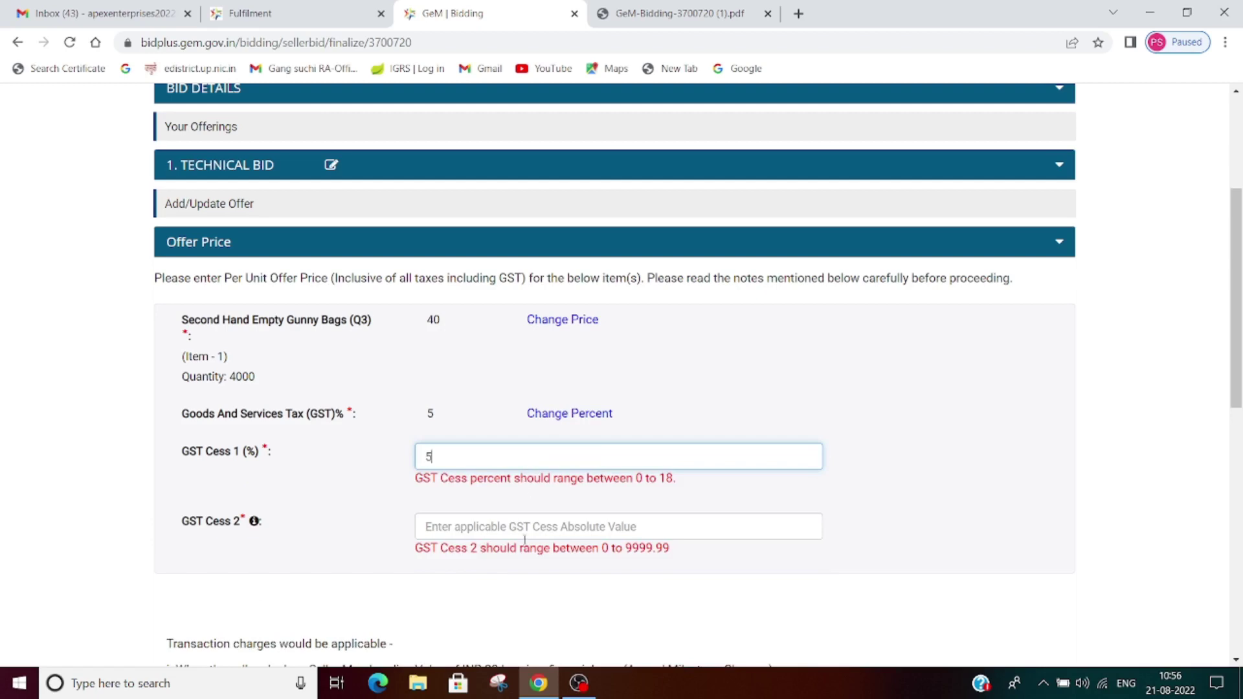
{"action": "left_click", "coordinate": [527, 534]}
{"action": "type", "text": "5"}
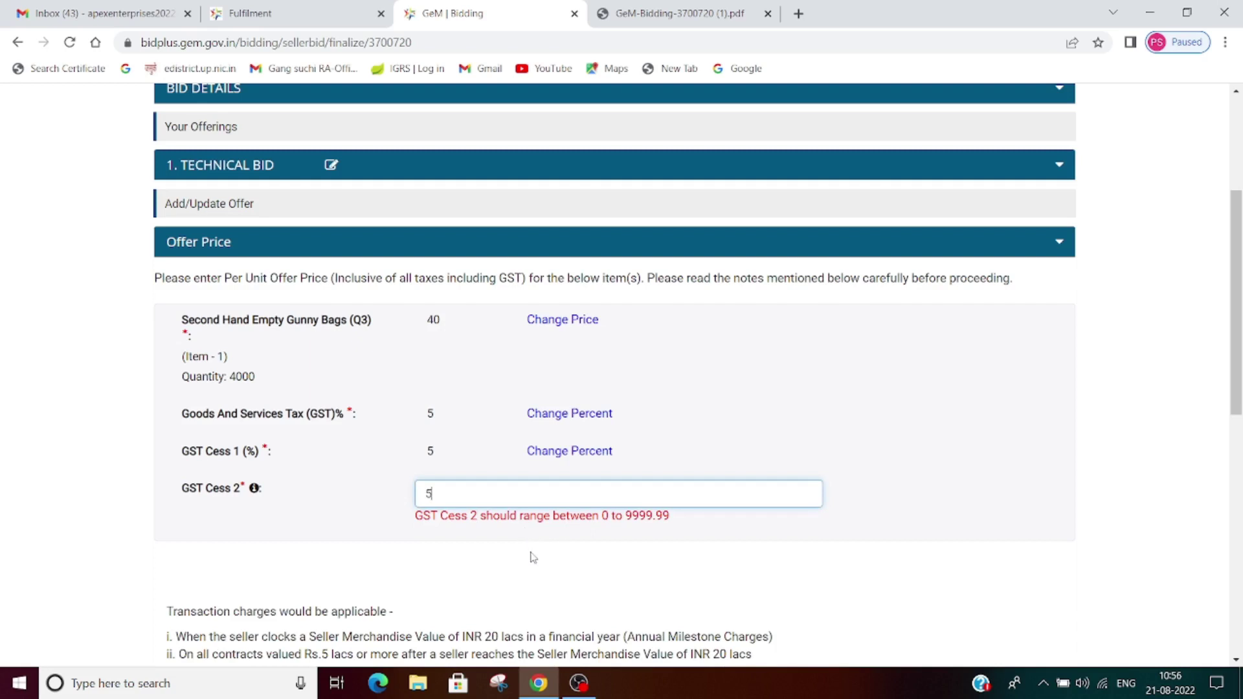
{"action": "left_click", "coordinate": [533, 558]}
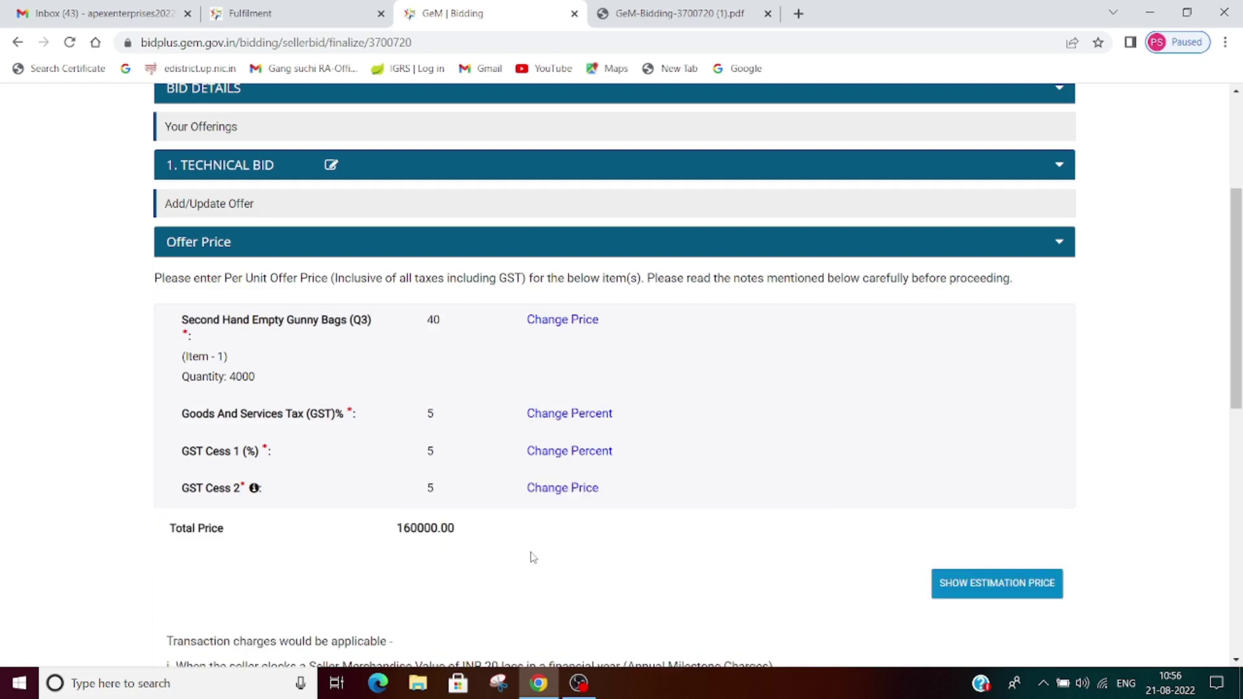
Show the estimated price breakdown for the gunny bags offer and proceed with it.
{"action": "scroll", "coordinate": [533, 558], "scroll_direction": "down", "scroll_amount": 2}
{"action": "scroll", "coordinate": [533, 559], "scroll_direction": "up", "scroll_amount": 1}
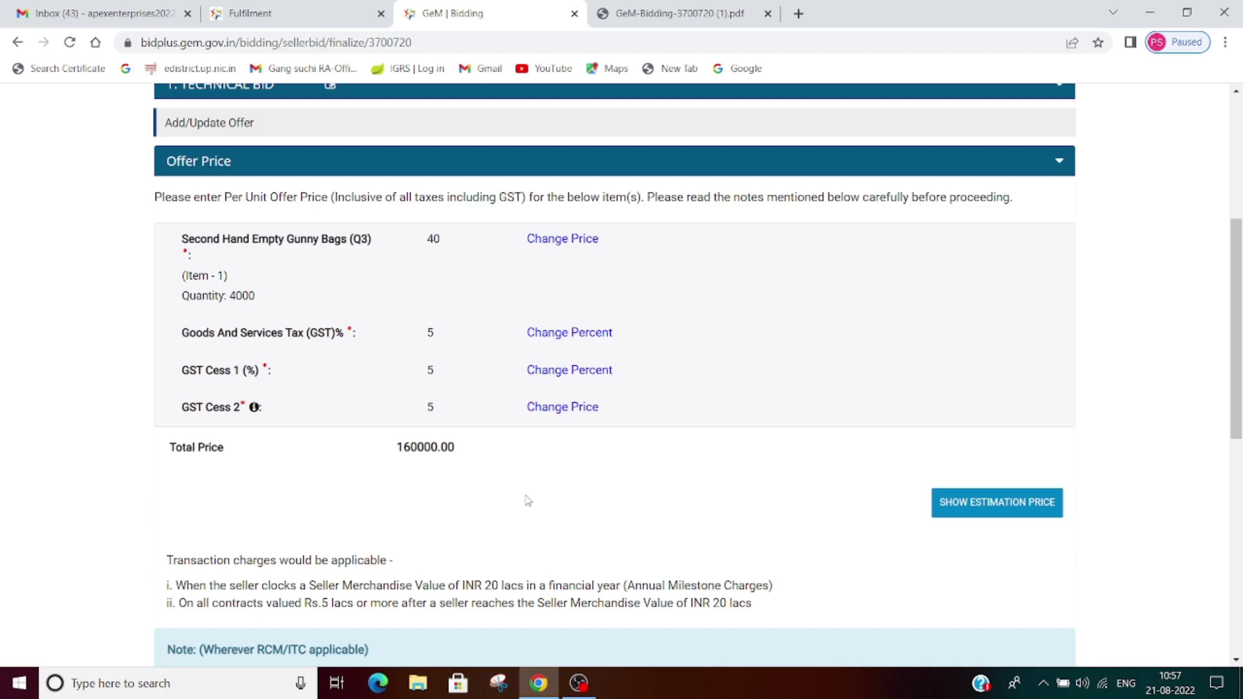
{"action": "scroll", "coordinate": [528, 501], "scroll_direction": "down", "scroll_amount": 1}
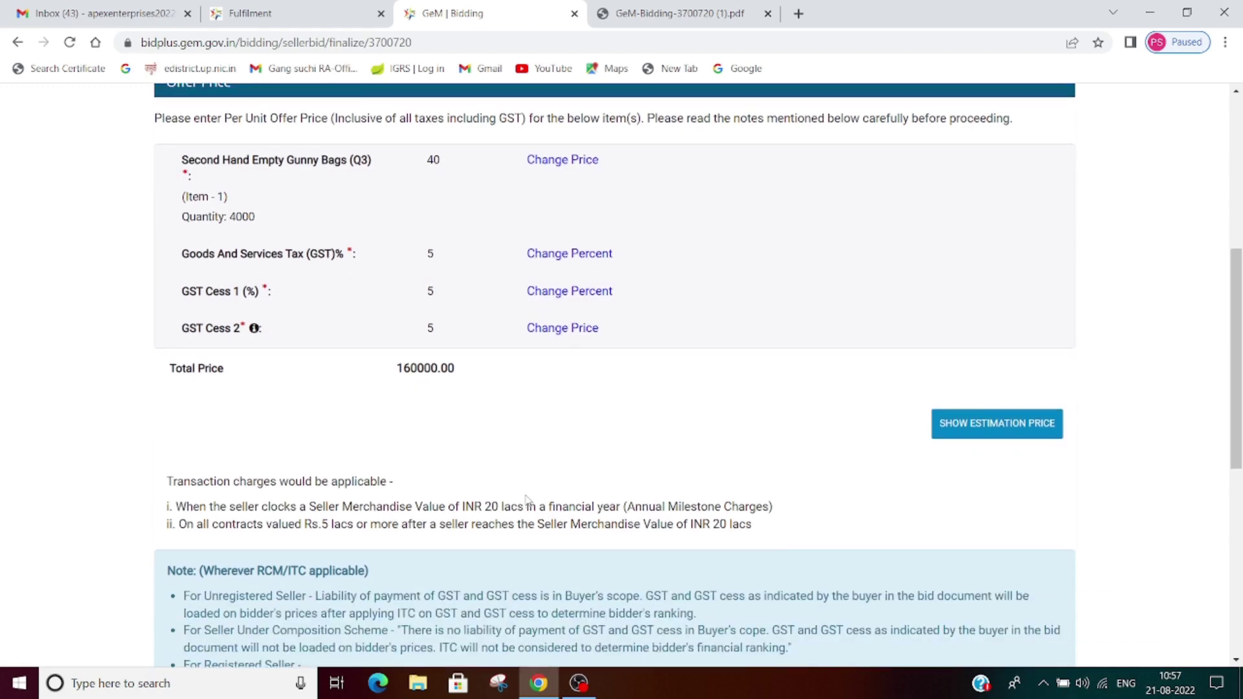
{"action": "left_click", "coordinate": [998, 433]}
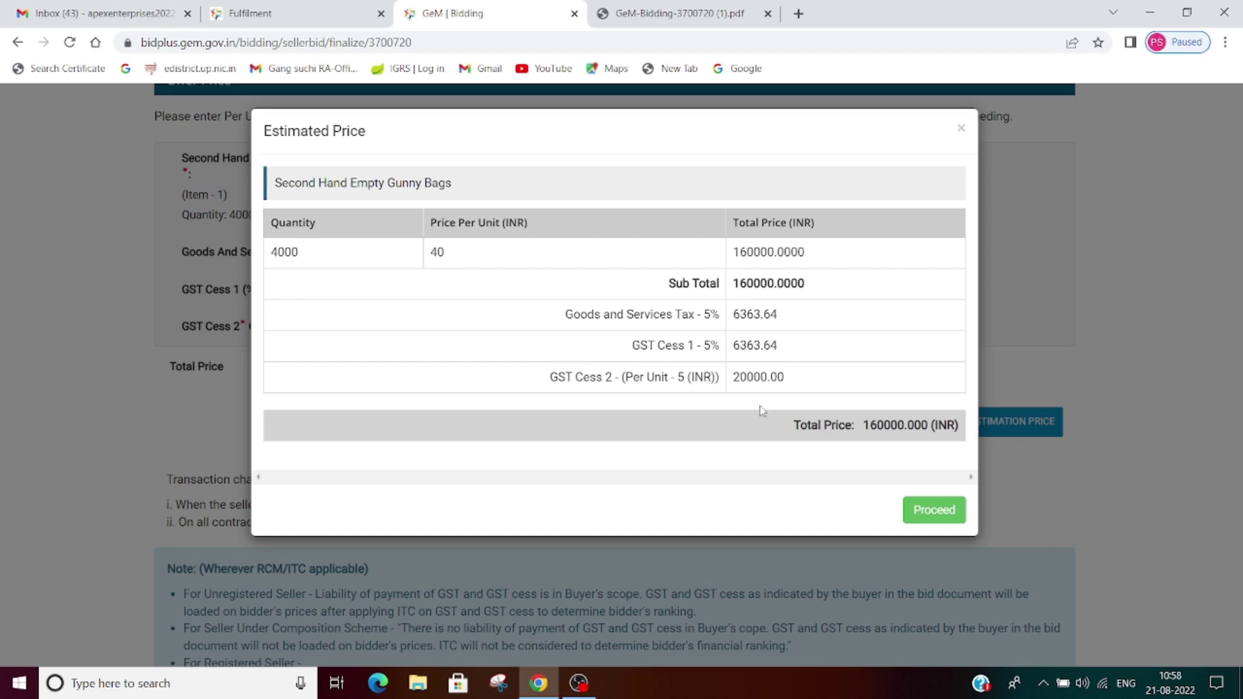
{"action": "left_click", "coordinate": [930, 511]}
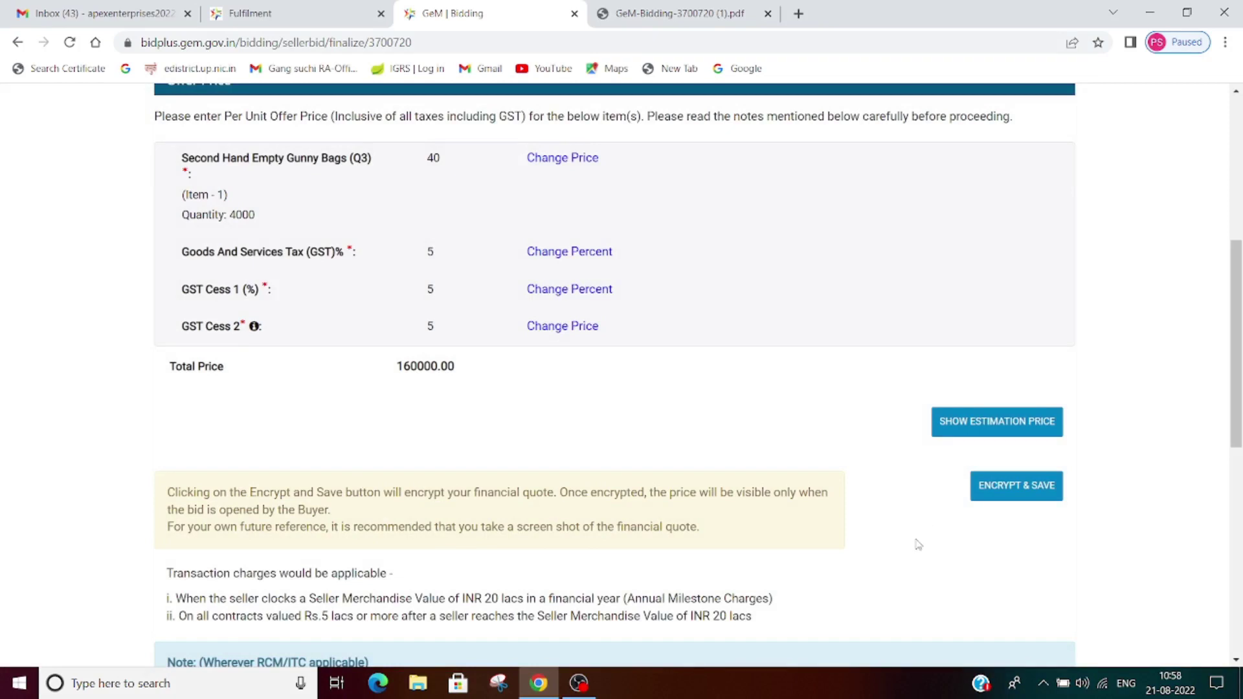
Encrypt and save the financial quote, accepting the encryption confirmation.
{"action": "scroll", "coordinate": [917, 544], "scroll_direction": "up", "scroll_amount": 1}
{"action": "scroll", "coordinate": [916, 544], "scroll_direction": "down", "scroll_amount": 2}
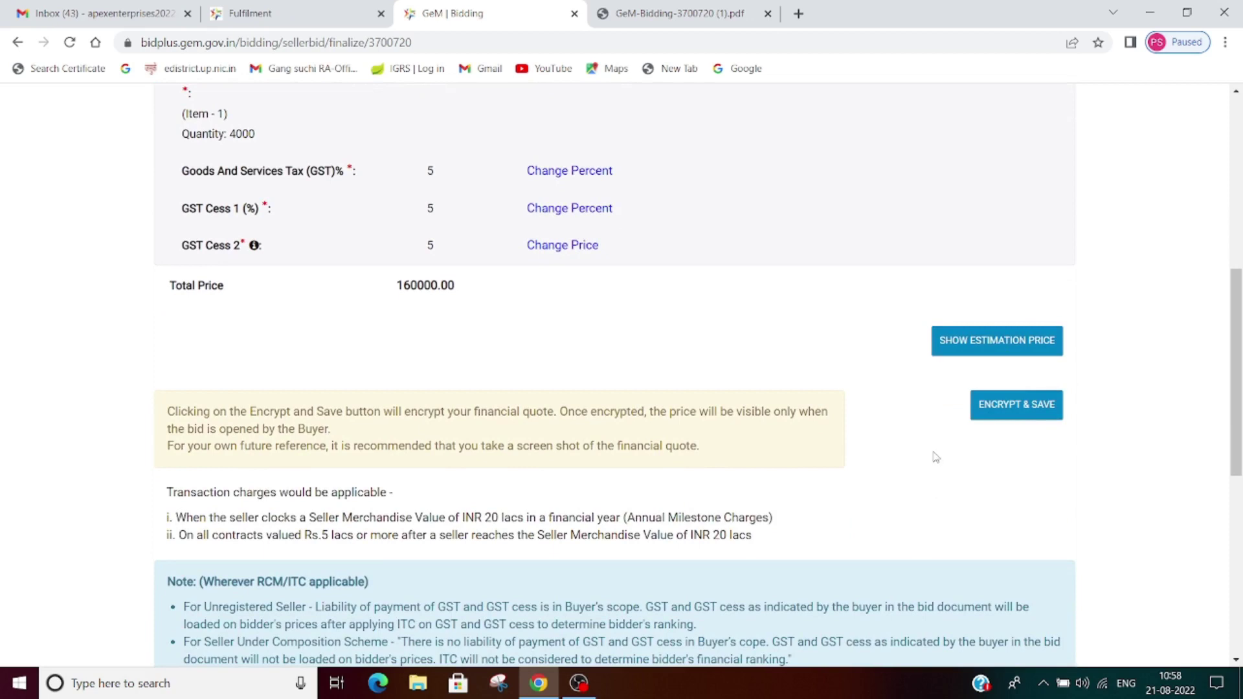
{"action": "left_click", "coordinate": [1029, 412]}
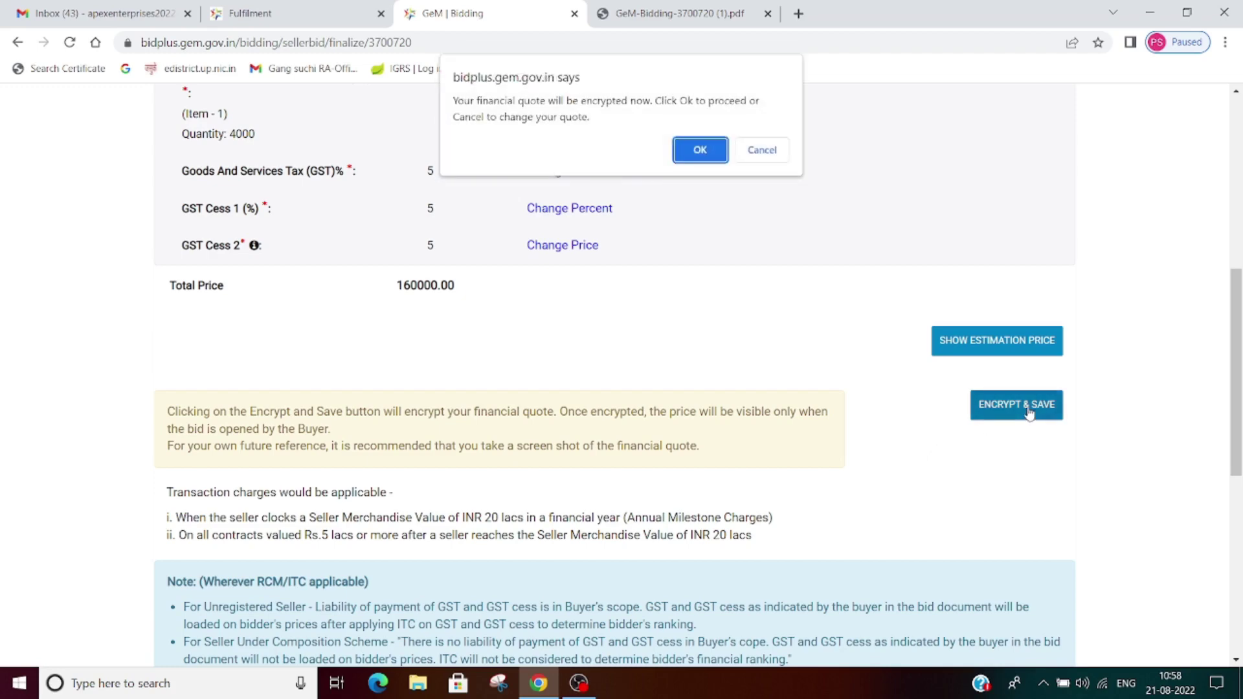
{"action": "left_click", "coordinate": [700, 151]}
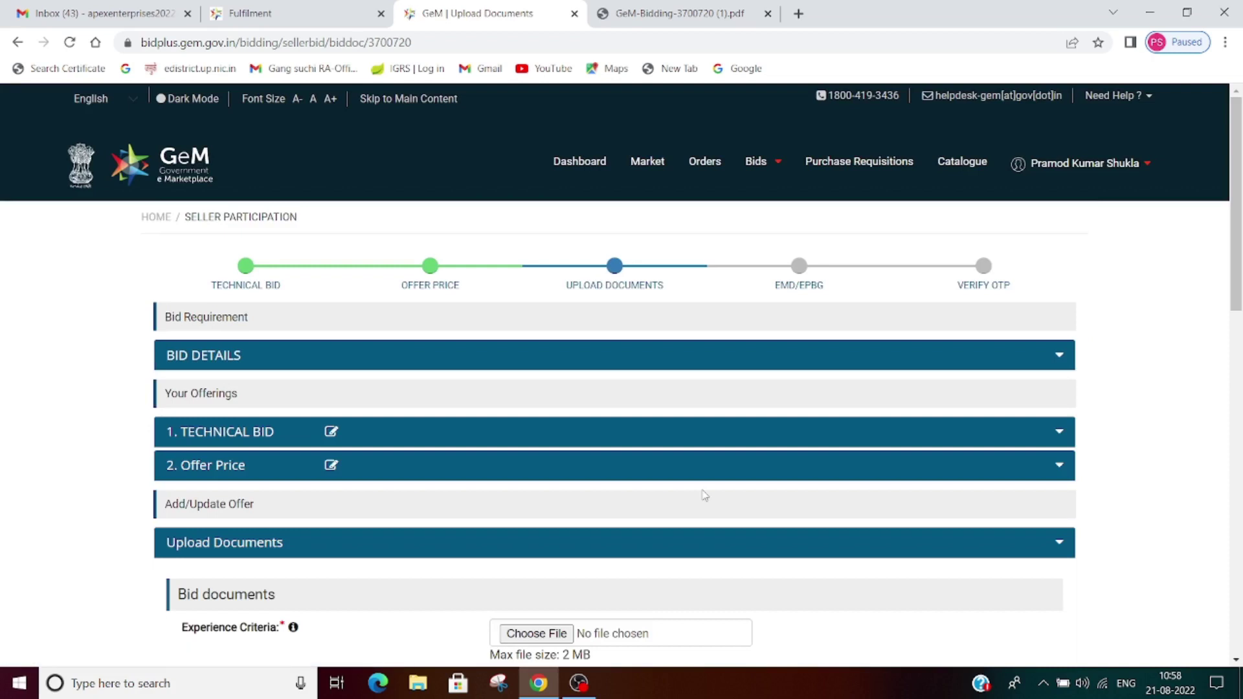
Compare the bid document upload fields with the documents required from the seller in the bid PDF.
{"action": "scroll", "coordinate": [704, 496], "scroll_direction": "down", "scroll_amount": 5}
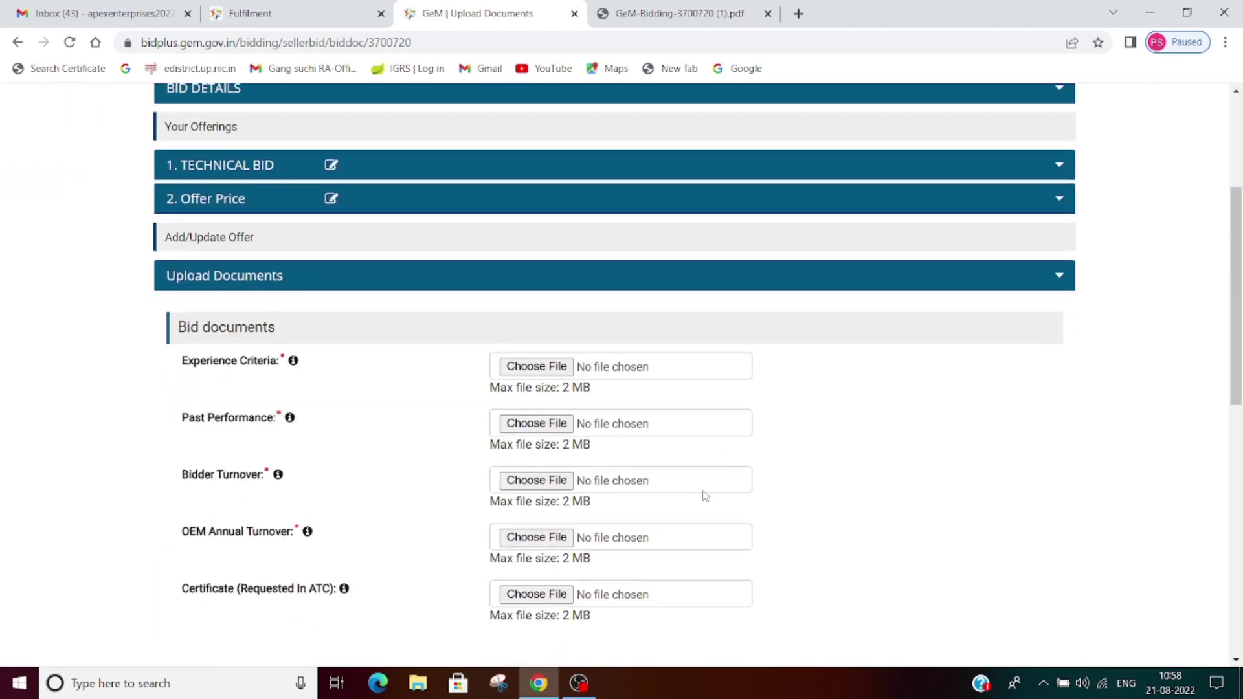
{"action": "scroll", "coordinate": [706, 496], "scroll_direction": "up", "scroll_amount": 3}
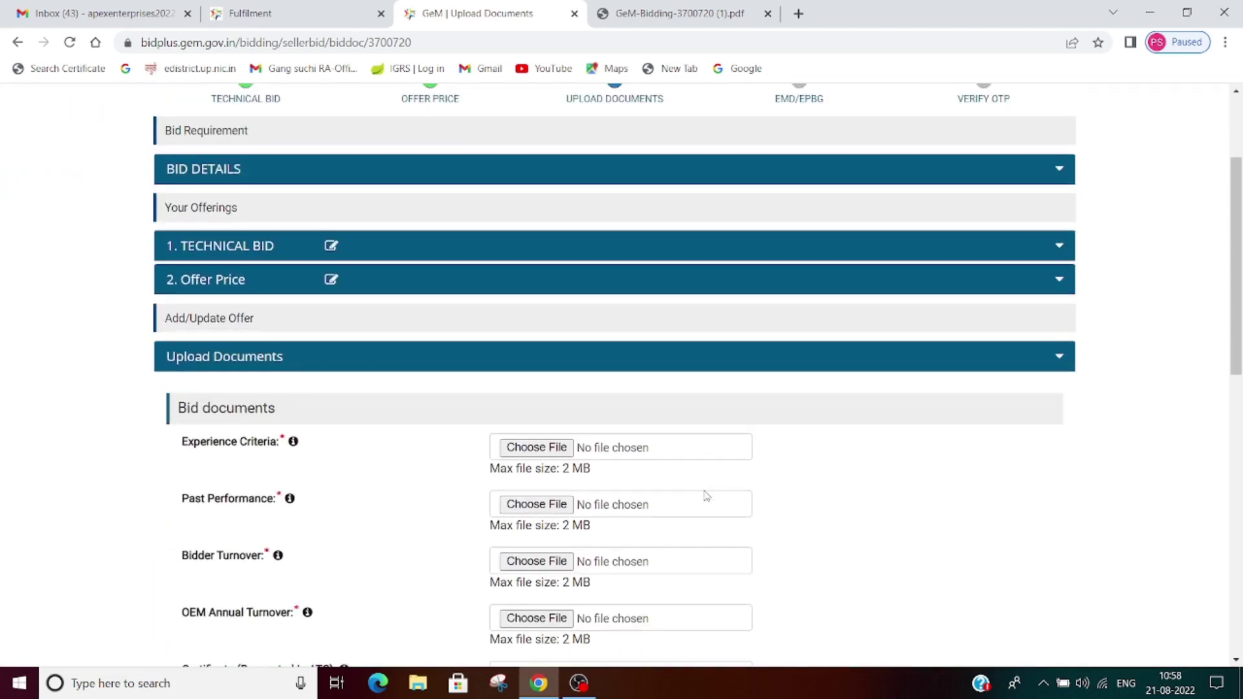
{"action": "scroll", "coordinate": [706, 495], "scroll_direction": "up", "scroll_amount": 3}
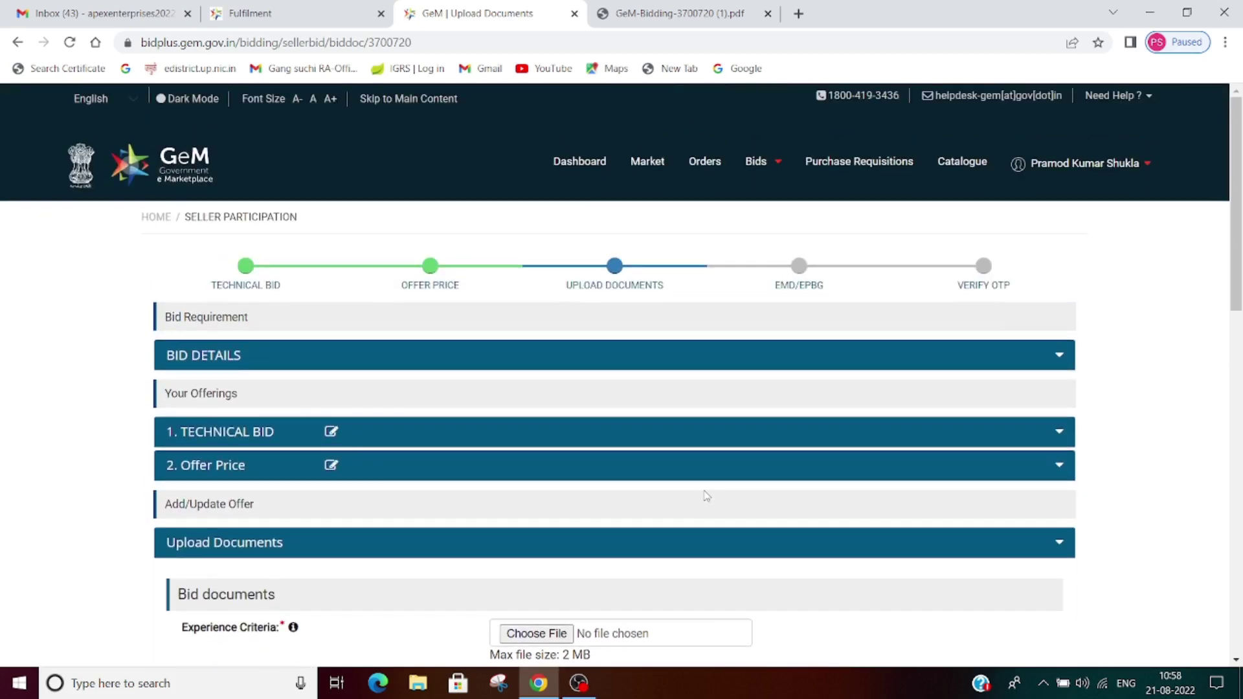
{"action": "scroll", "coordinate": [706, 496], "scroll_direction": "down", "scroll_amount": 3}
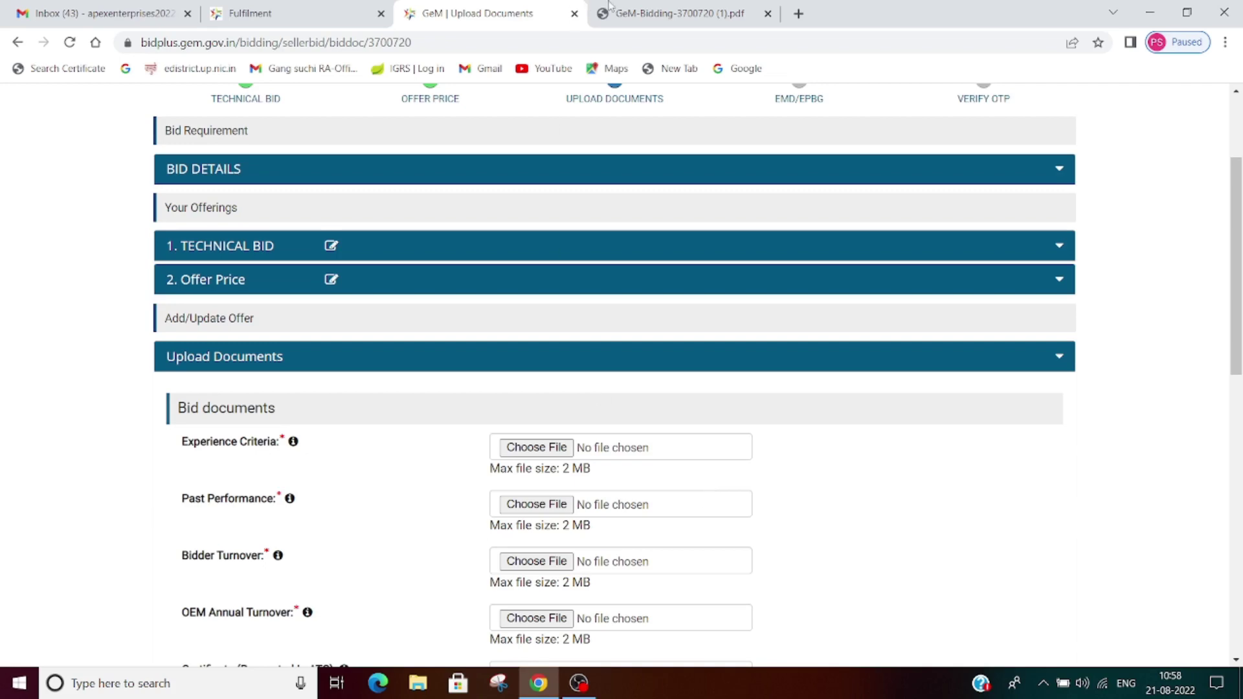
{"action": "key", "text": "ctrl+Tab"}
{"action": "scroll", "coordinate": [709, 465], "scroll_direction": "down", "scroll_amount": 3}
{"action": "scroll", "coordinate": [477, 386], "scroll_direction": "down", "scroll_amount": 1}
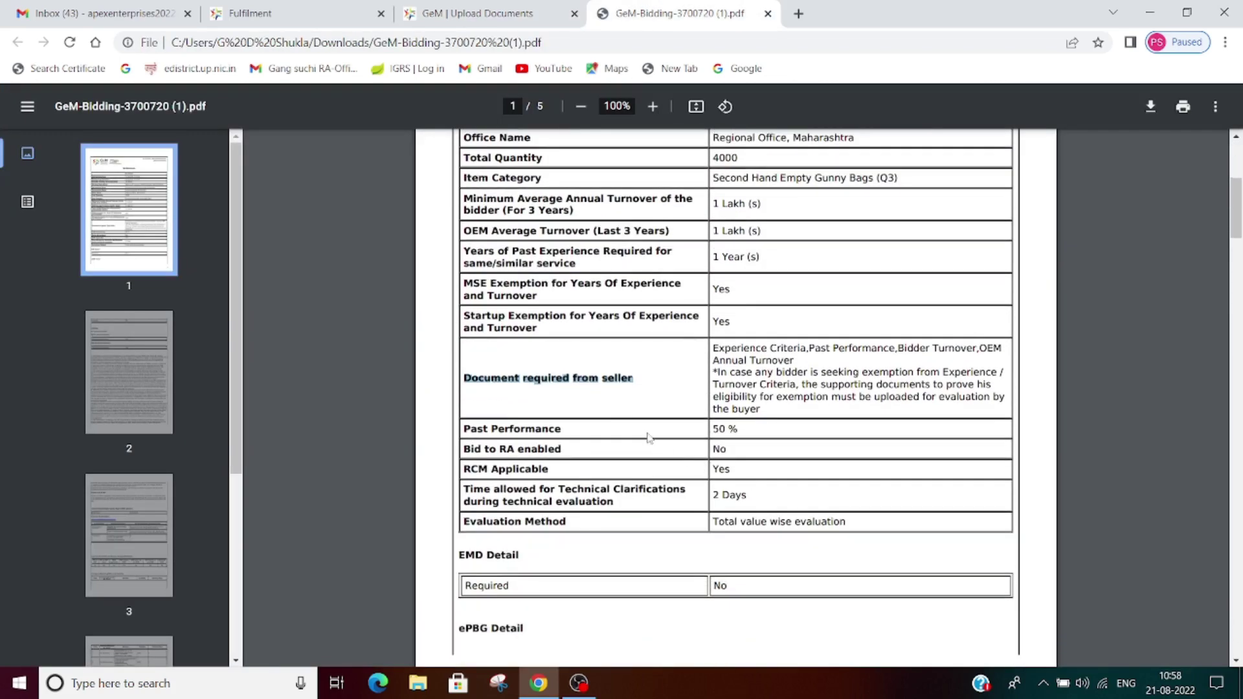
{"action": "left_click", "coordinate": [640, 380]}
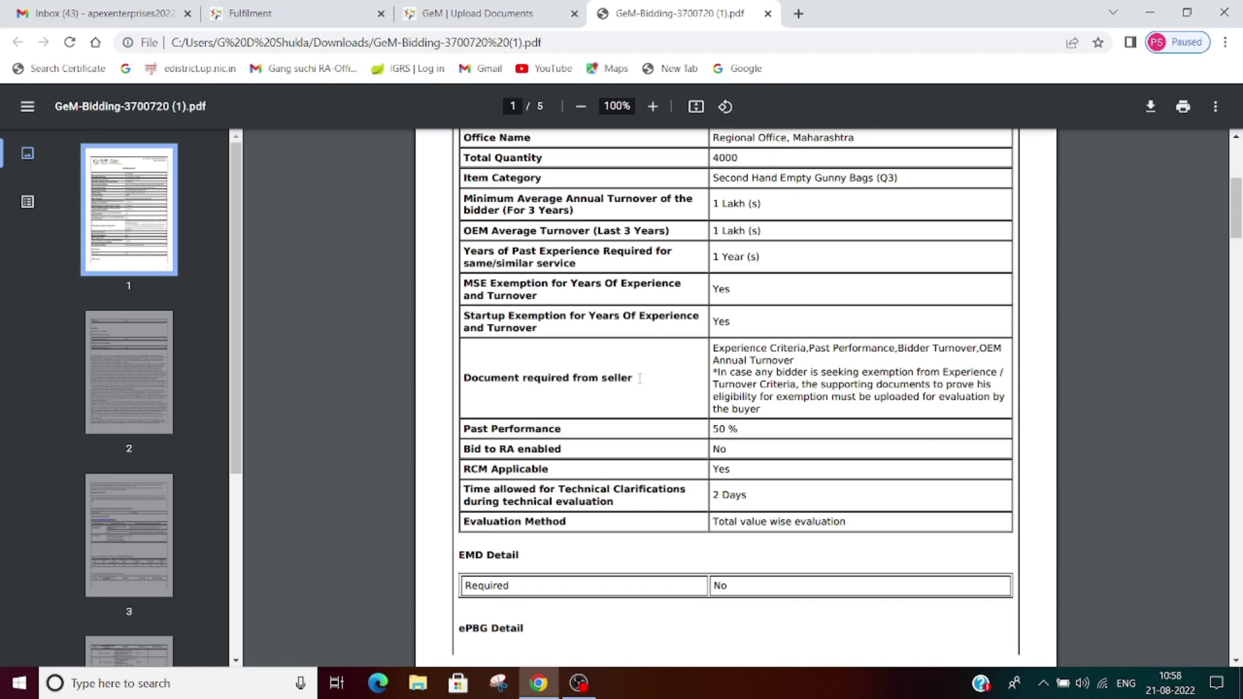
{"action": "left_click", "coordinate": [487, 8]}
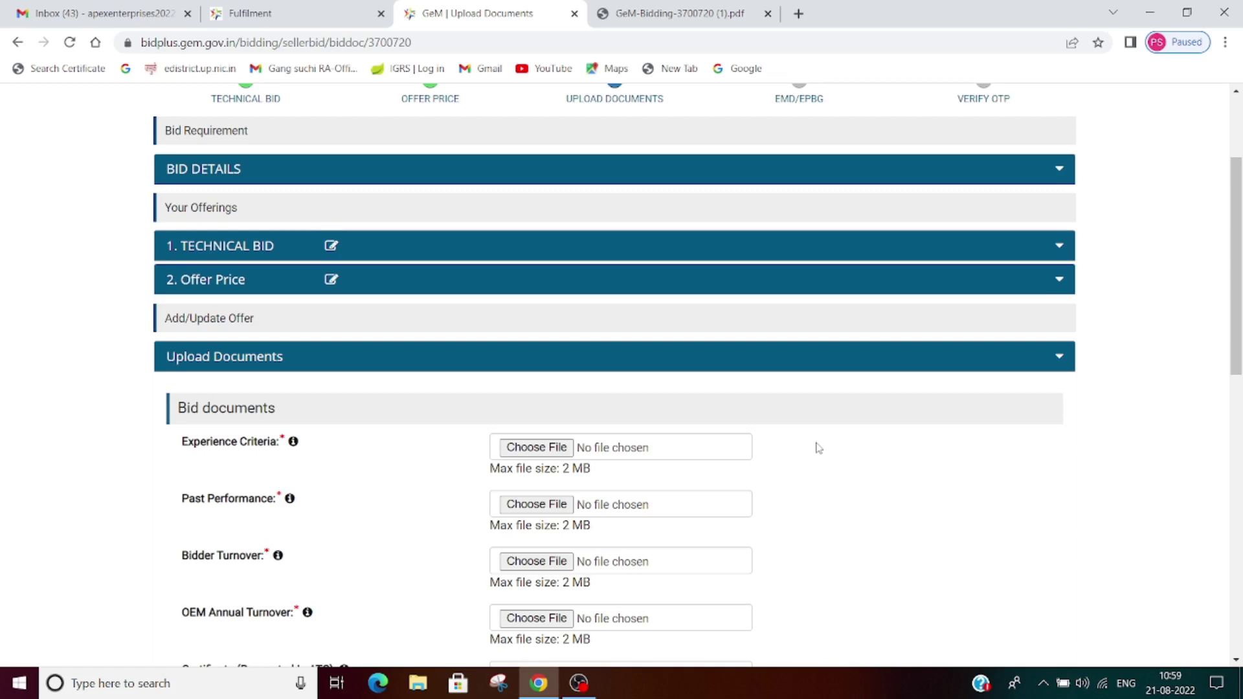
Check the EMD detail and seller requirements in the bid PDF and review the upload form down to the MSE preference notes.
{"action": "scroll", "coordinate": [818, 448], "scroll_direction": "down", "scroll_amount": 1}
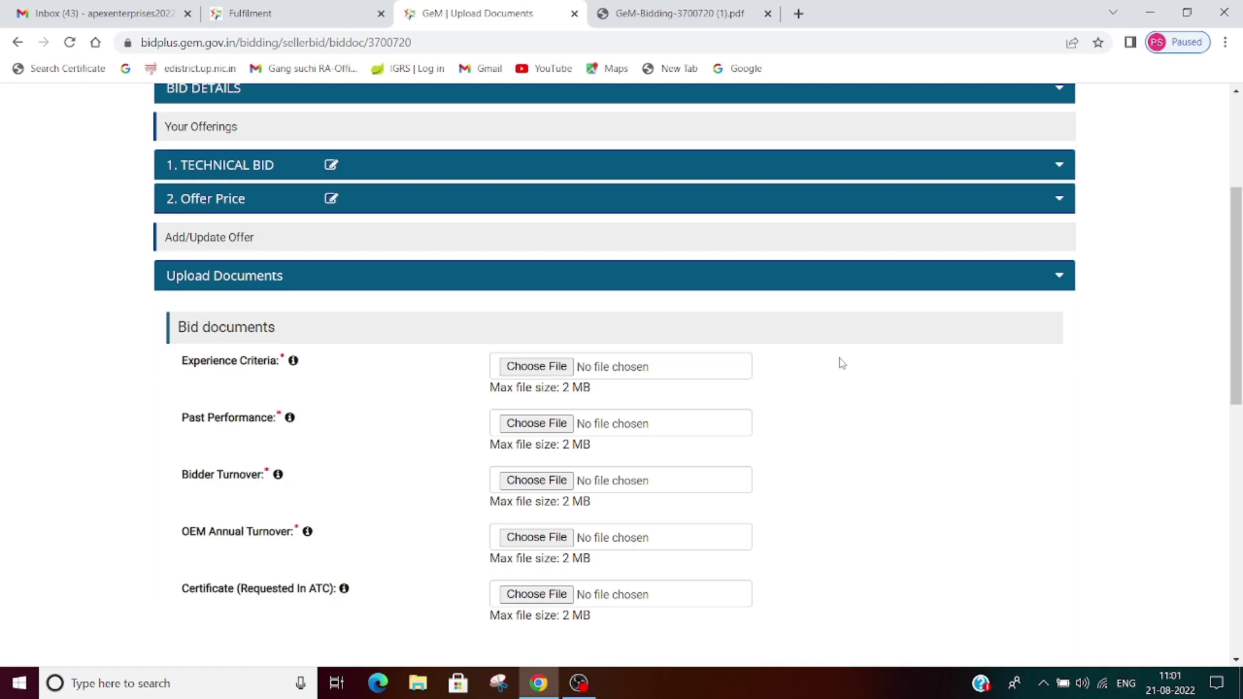
{"action": "left_click", "coordinate": [667, 9]}
{"action": "scroll", "coordinate": [677, 449], "scroll_direction": "down", "scroll_amount": 5}
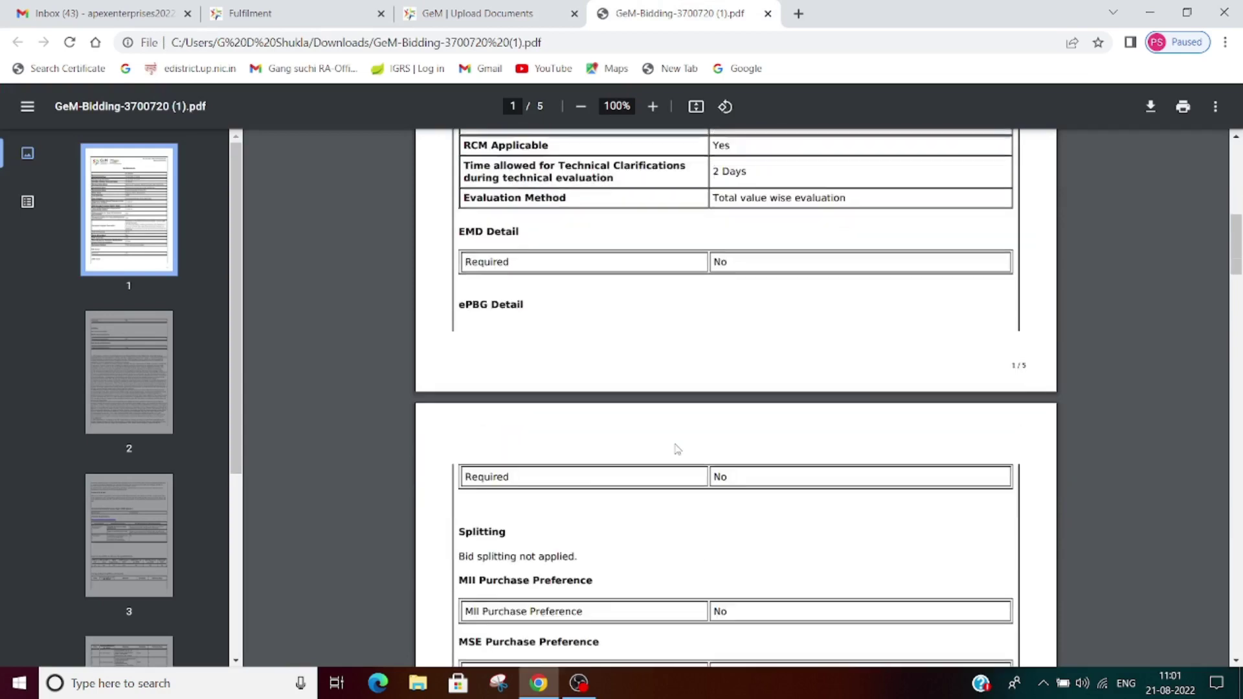
{"action": "scroll", "coordinate": [675, 447], "scroll_direction": "up", "scroll_amount": 6}
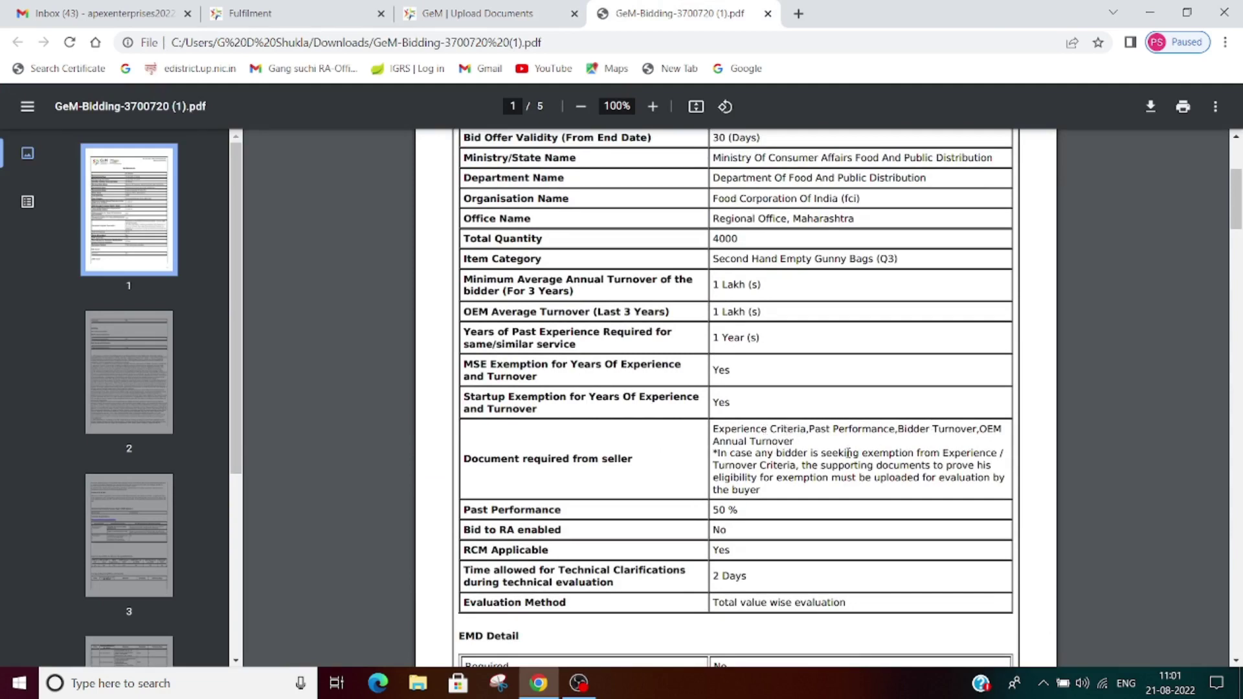
{"action": "left_click", "coordinate": [499, 14]}
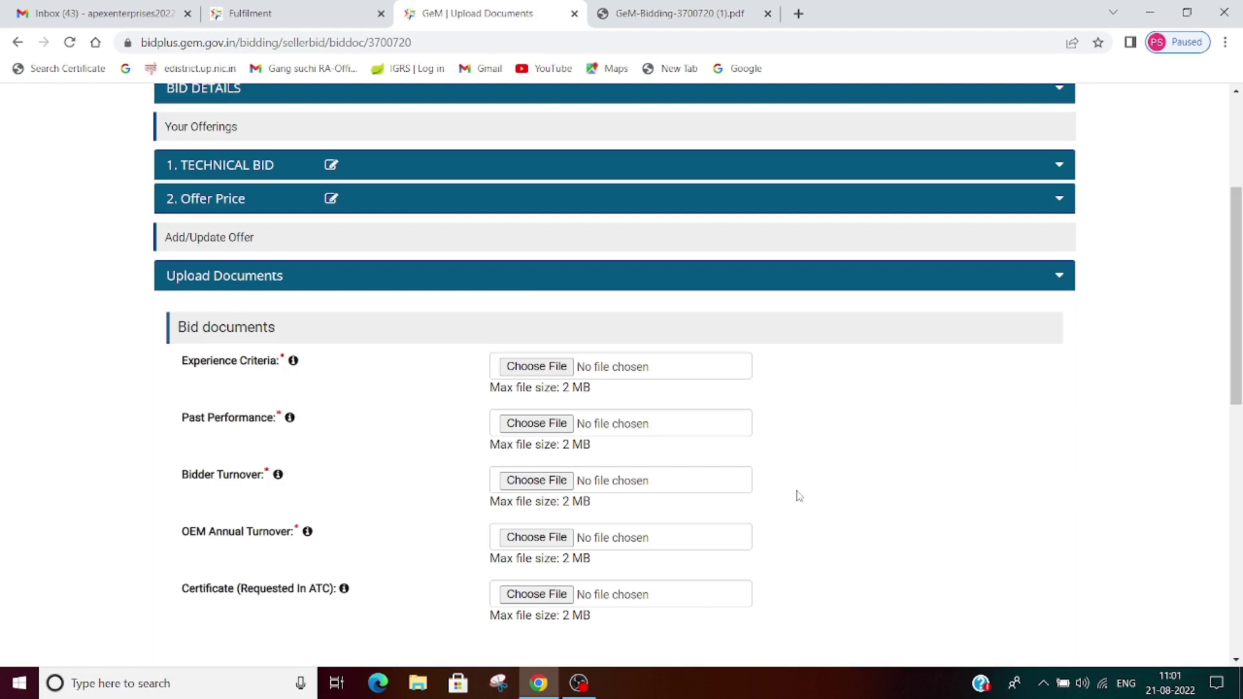
{"action": "scroll", "coordinate": [799, 496], "scroll_direction": "down", "scroll_amount": 1}
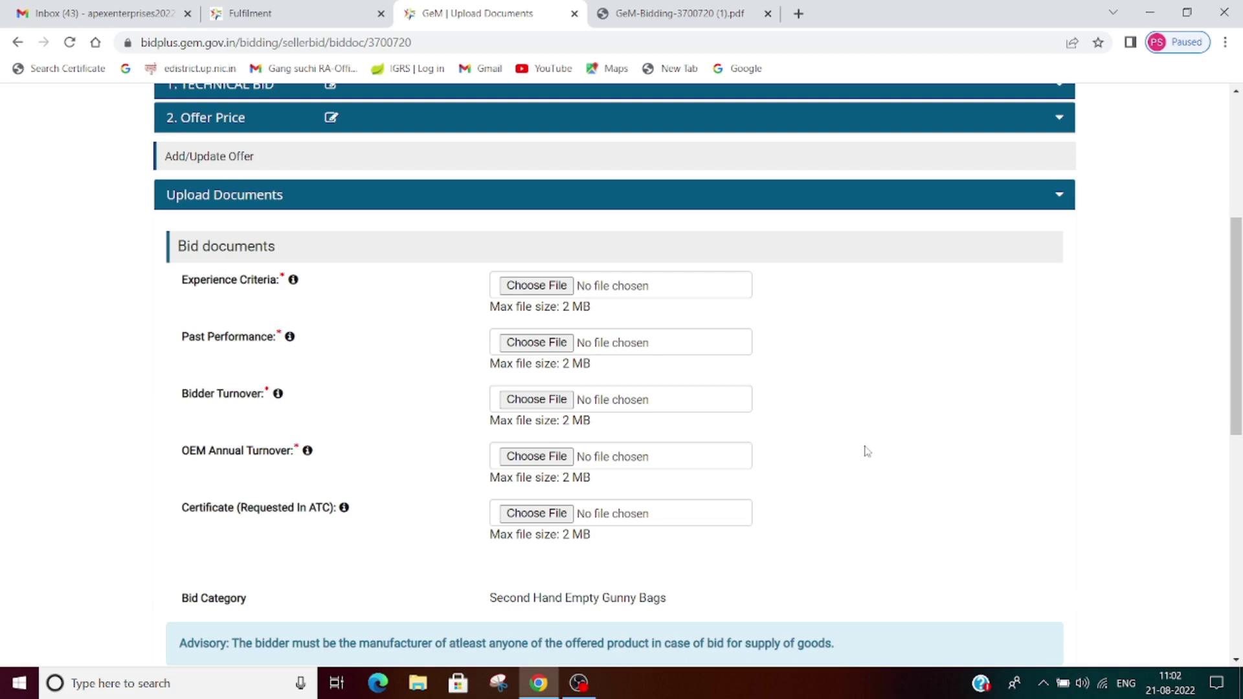
{"action": "scroll", "coordinate": [865, 452], "scroll_direction": "down", "scroll_amount": 2}
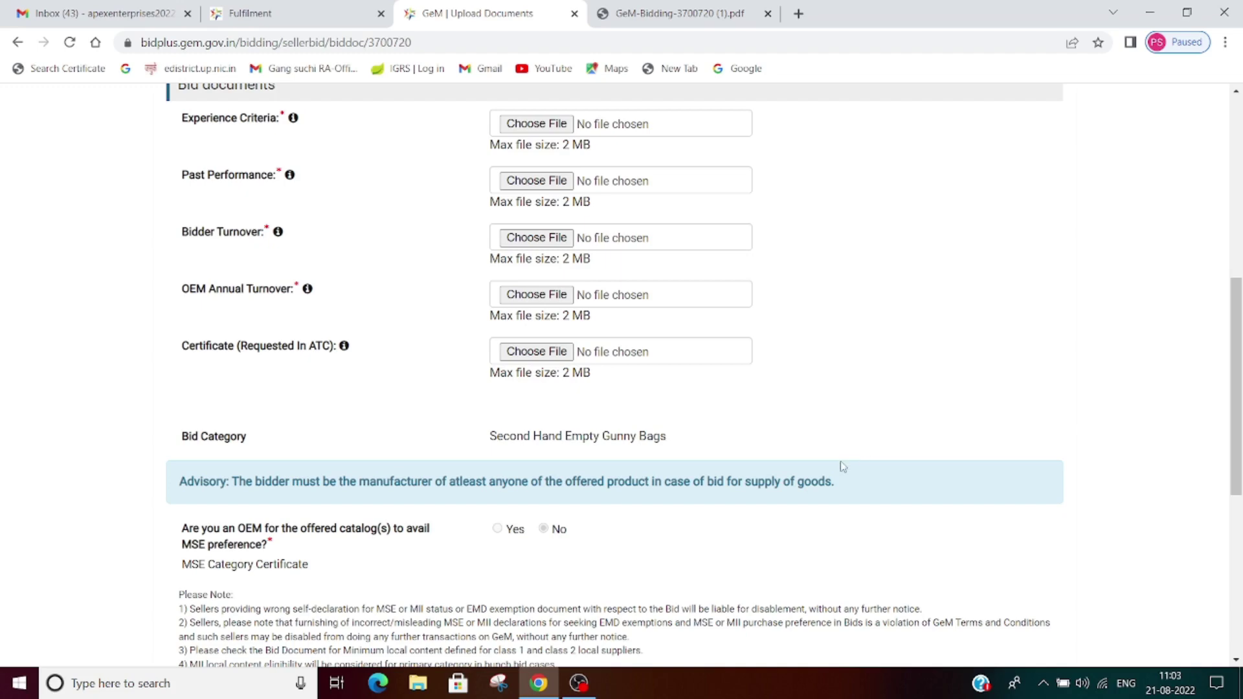
Read the Buyer Added Bid Specific Terms and Conditions in the bid PDF and return to the document upload form.
{"action": "left_click", "coordinate": [242, 7]}
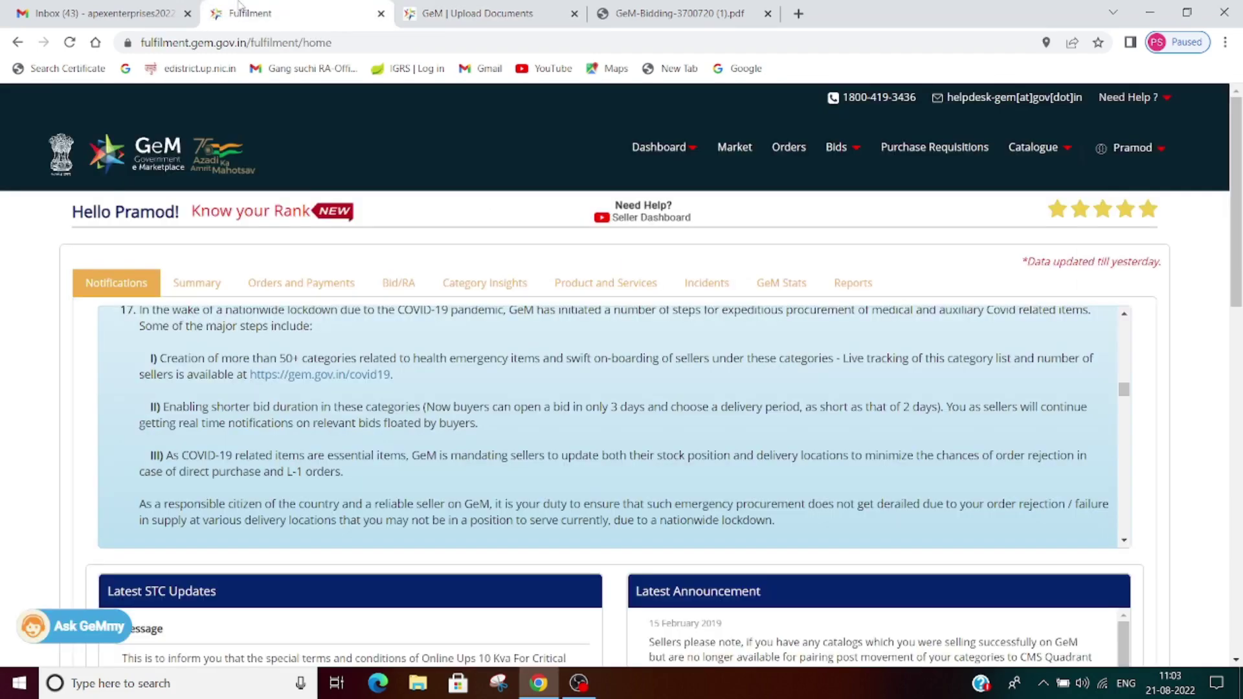
{"action": "left_click", "coordinate": [452, 8]}
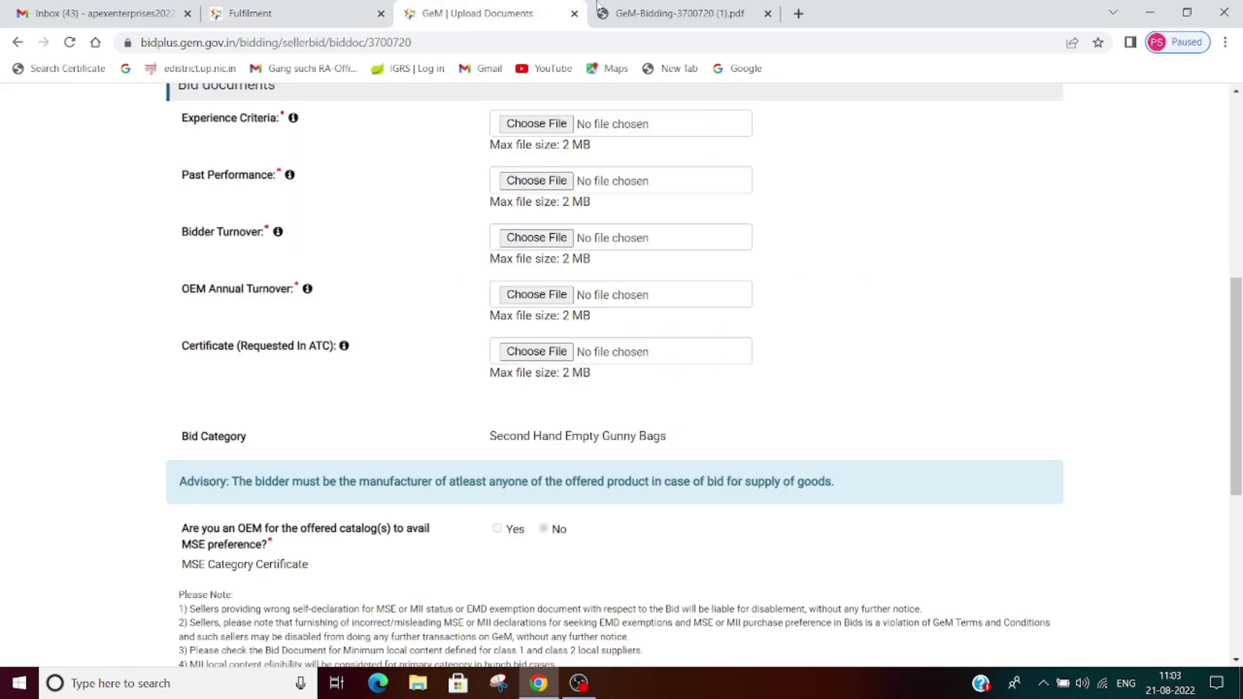
{"action": "left_click", "coordinate": [665, 6]}
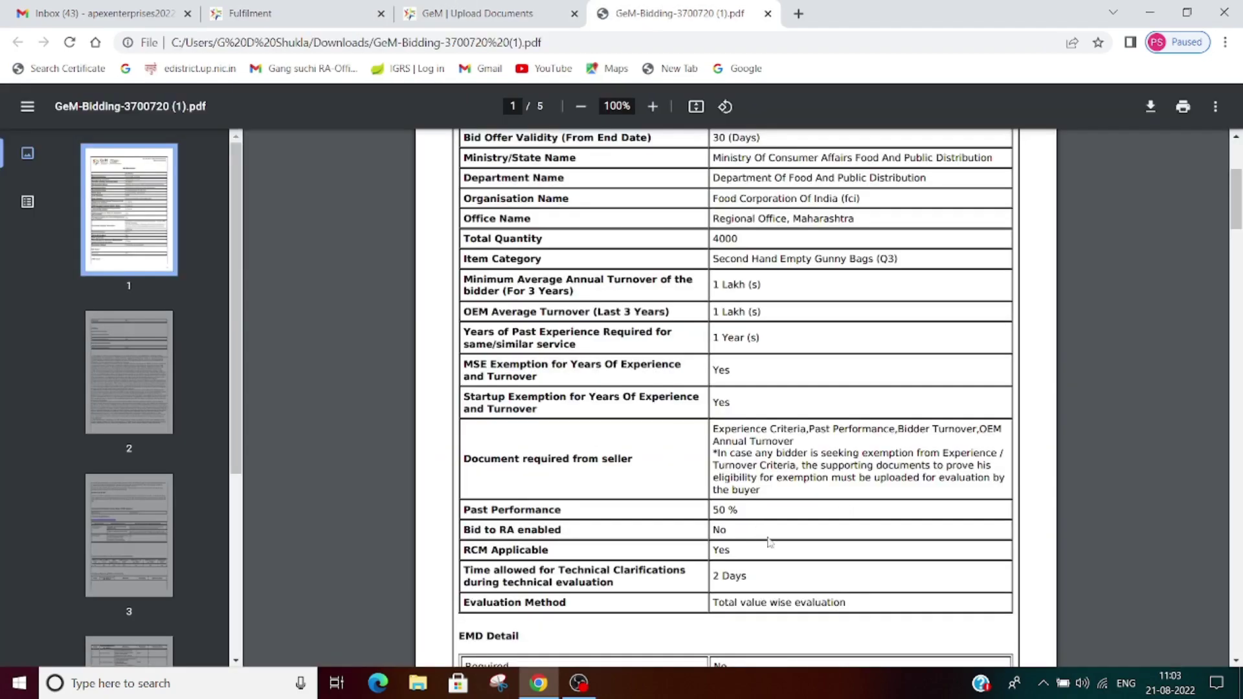
{"action": "scroll", "coordinate": [847, 542], "scroll_direction": "down", "scroll_amount": 20}
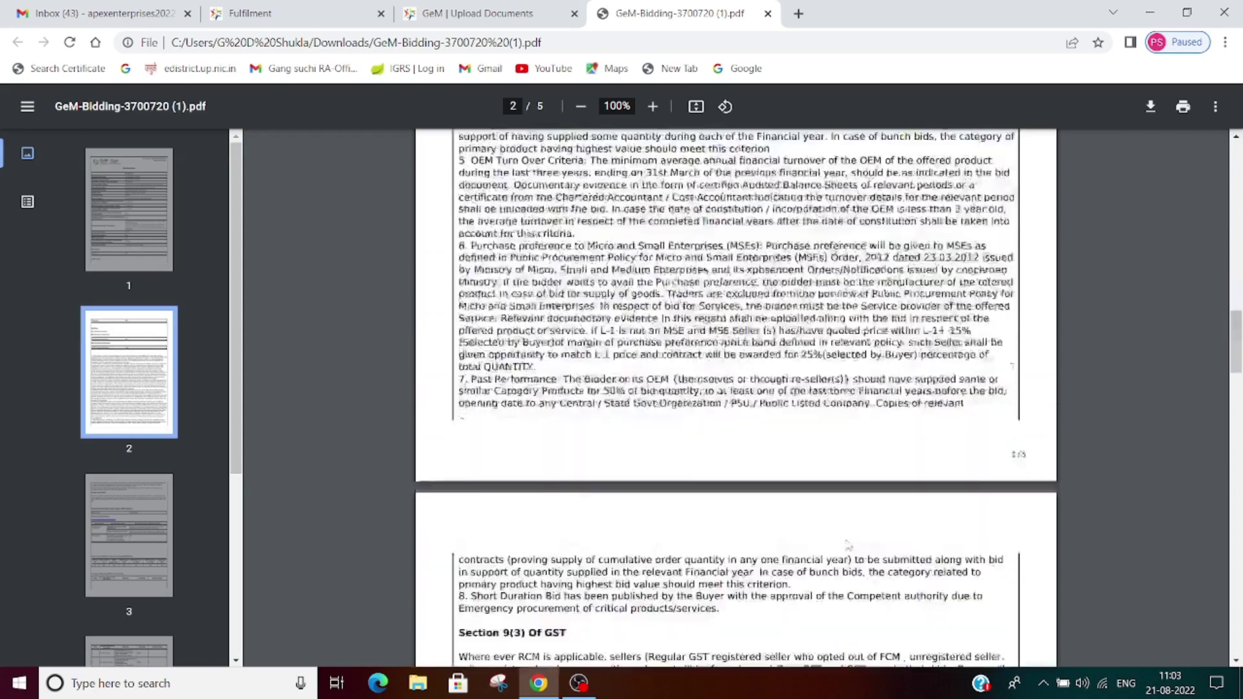
{"action": "scroll", "coordinate": [847, 544], "scroll_direction": "down", "scroll_amount": 15}
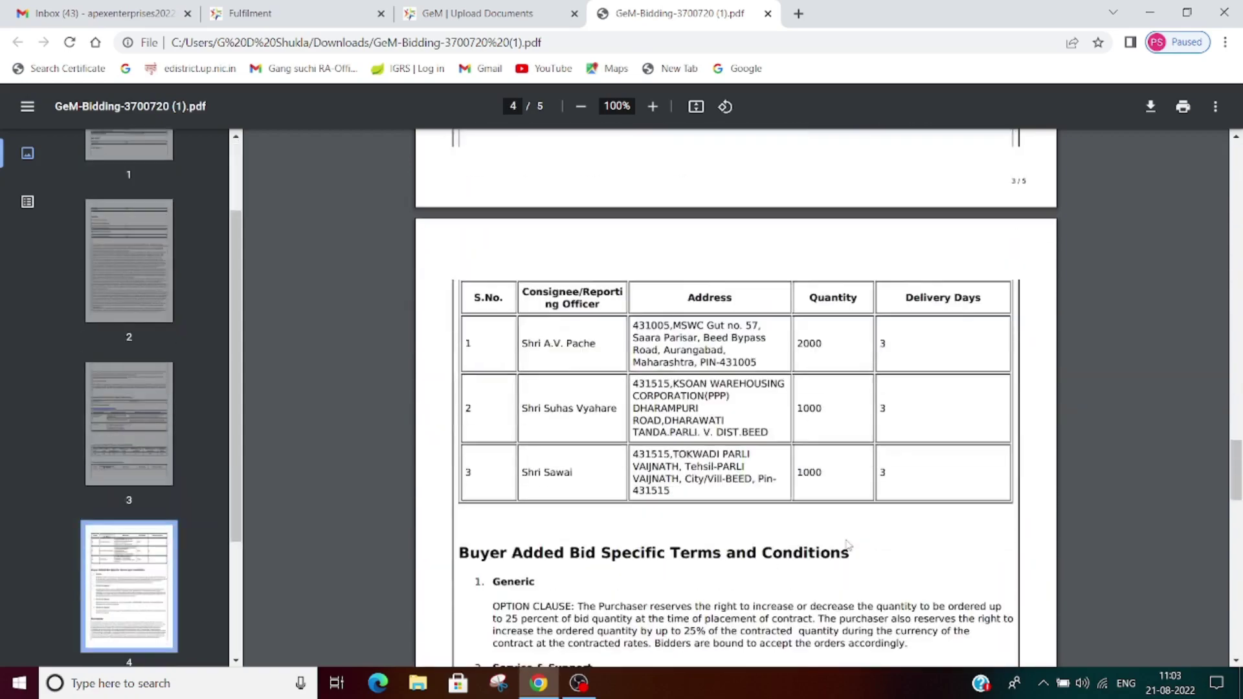
{"action": "scroll", "coordinate": [847, 544], "scroll_direction": "down", "scroll_amount": 3}
{"action": "scroll", "coordinate": [848, 544], "scroll_direction": "up", "scroll_amount": 5}
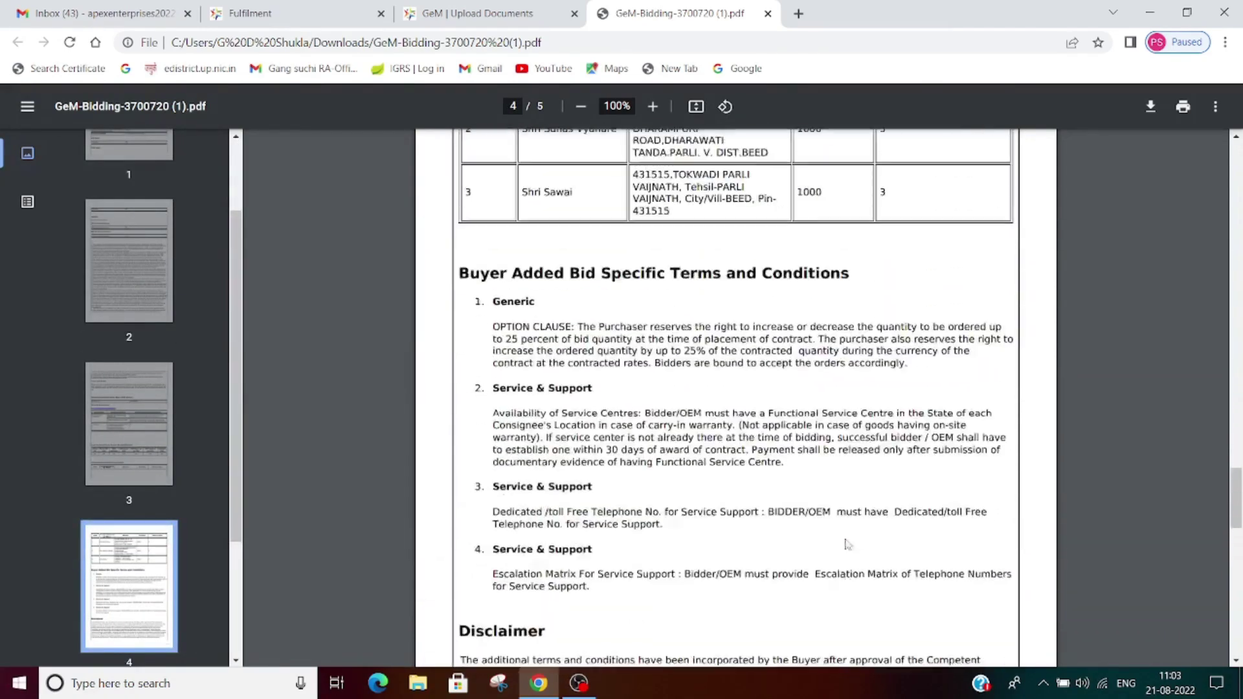
{"action": "left_click_drag", "start_coordinate": [460, 298], "coordinate": [859, 313]}
{"action": "left_click", "coordinate": [511, 336]}
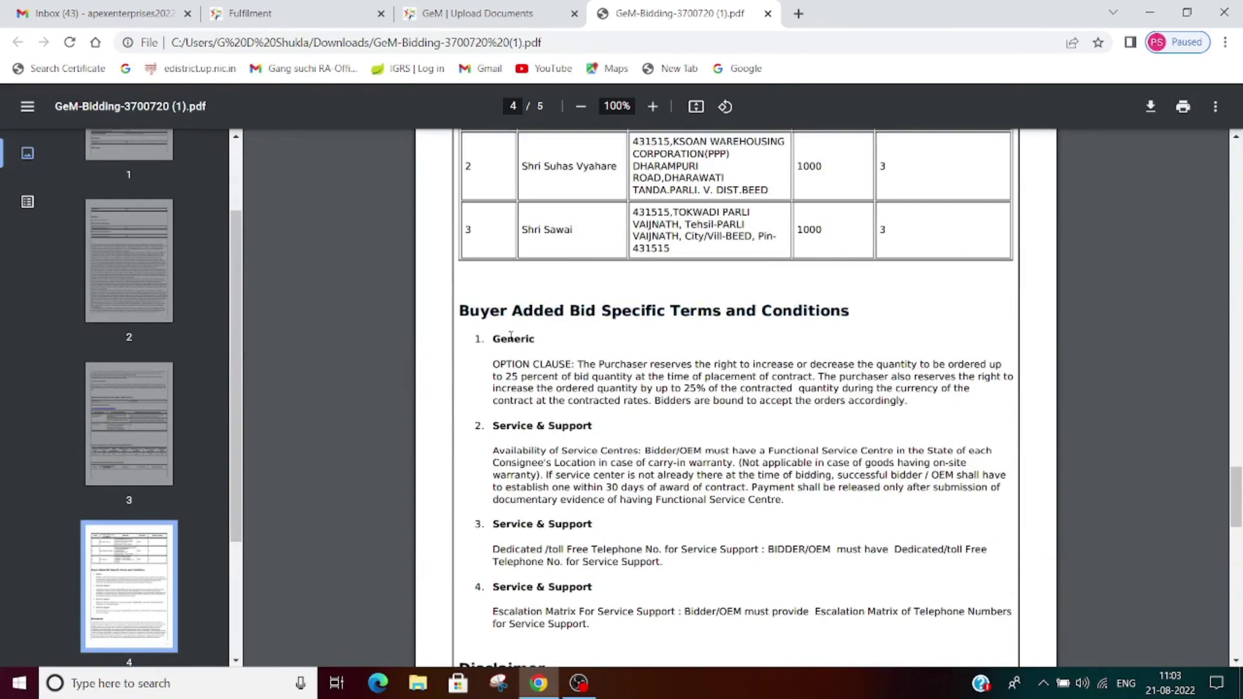
{"action": "scroll", "coordinate": [547, 450], "scroll_direction": "down", "scroll_amount": 4}
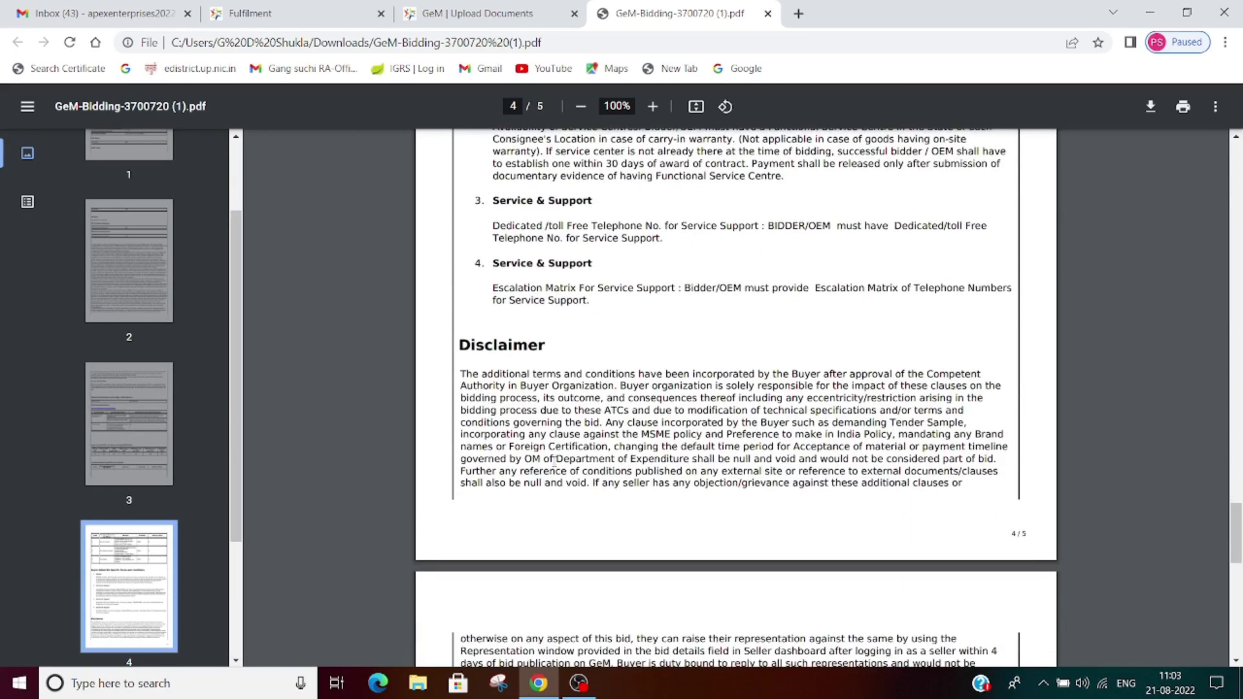
{"action": "scroll", "coordinate": [554, 454], "scroll_direction": "up", "scroll_amount": 3}
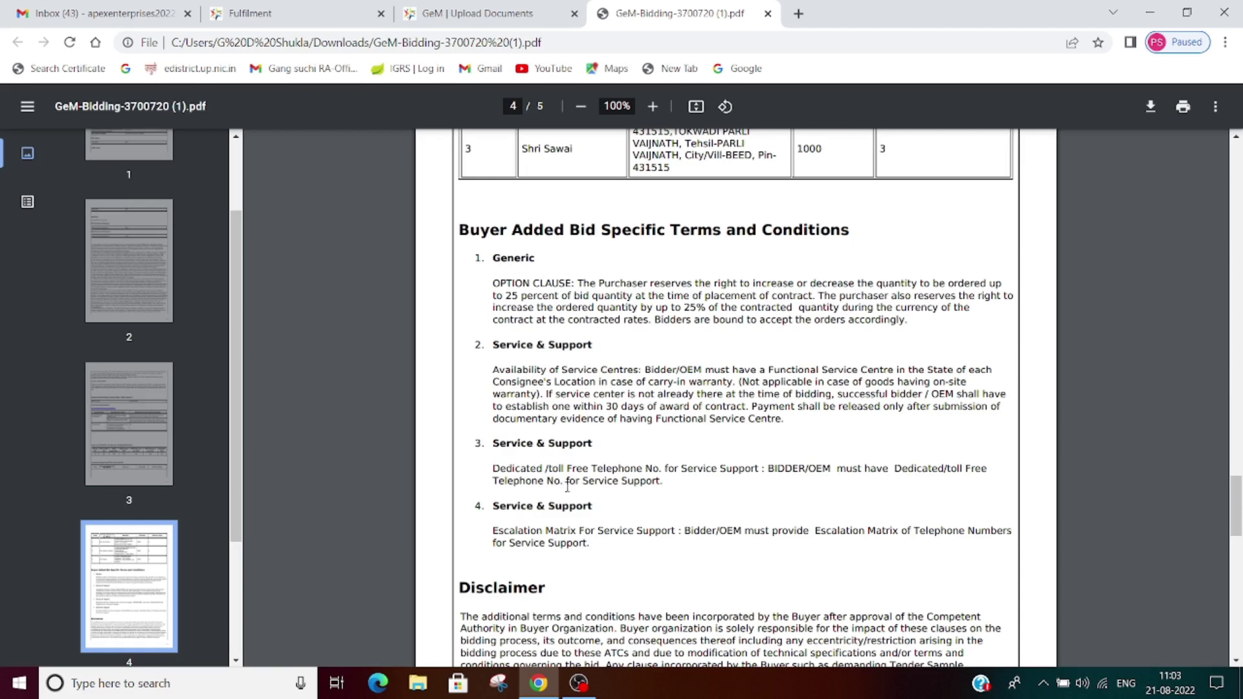
{"action": "left_click", "coordinate": [363, 13]}
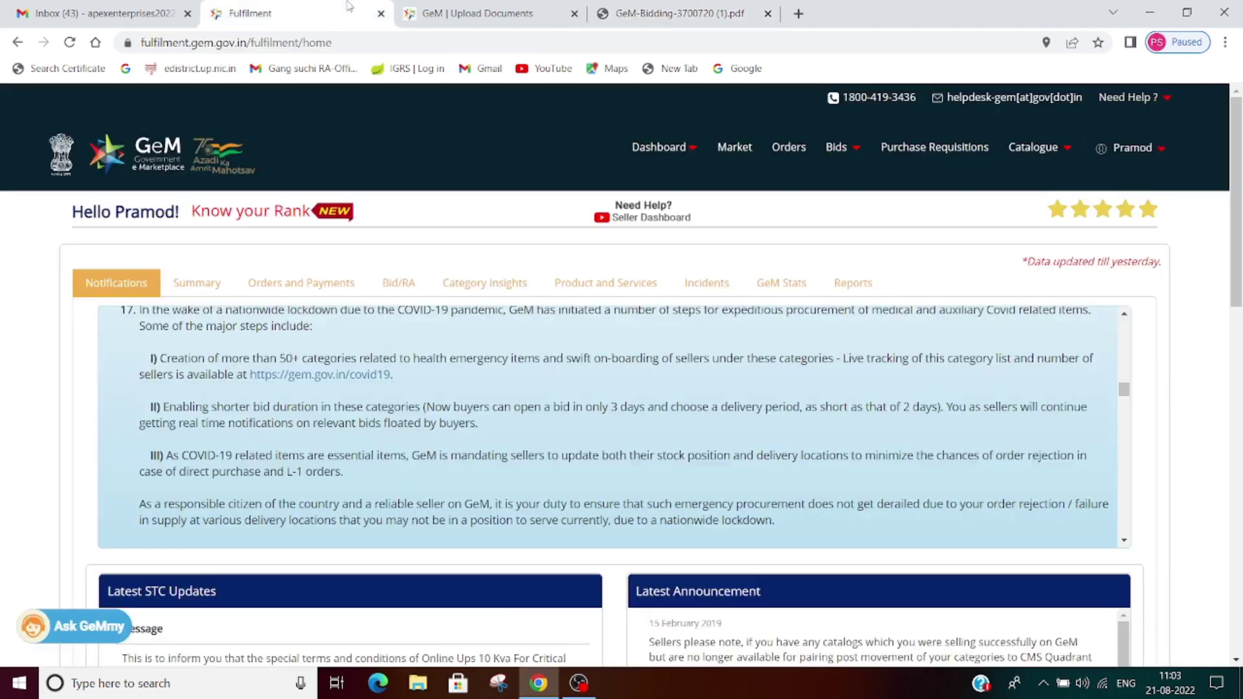
{"action": "left_click", "coordinate": [428, 7]}
{"action": "scroll", "coordinate": [542, 414], "scroll_direction": "up", "scroll_amount": 3}
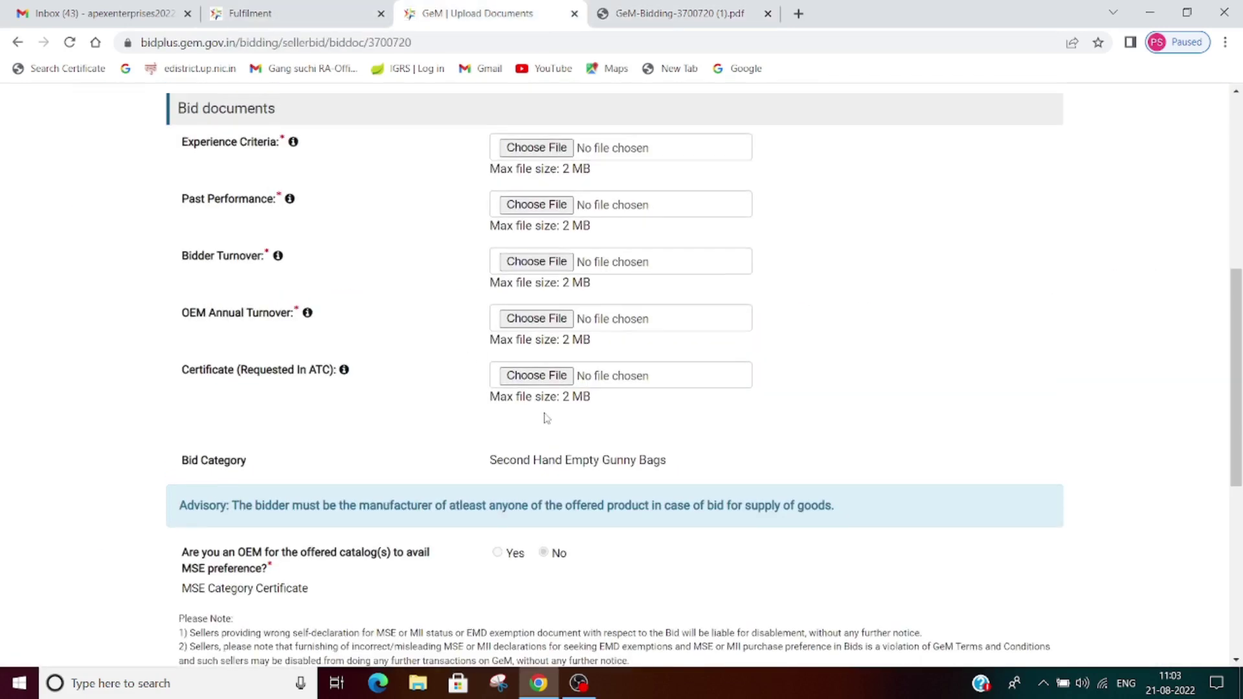
{"action": "left_click", "coordinate": [529, 292]}
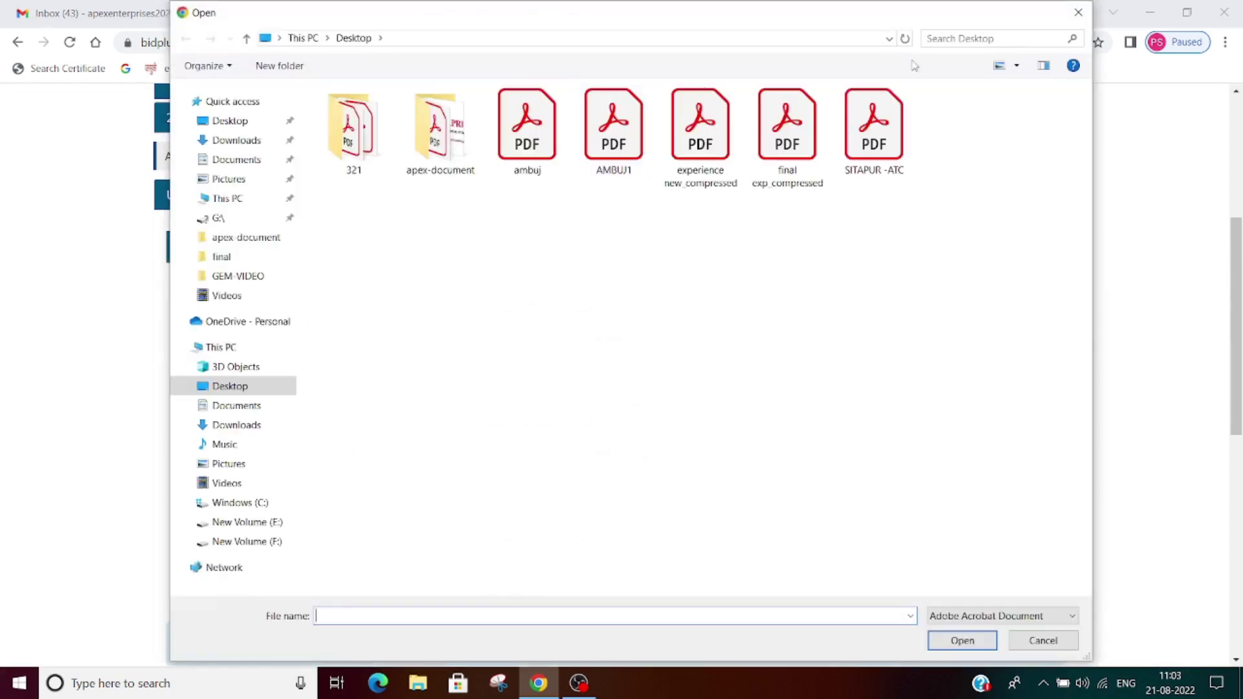
{"action": "double_click", "coordinate": [472, 148]}
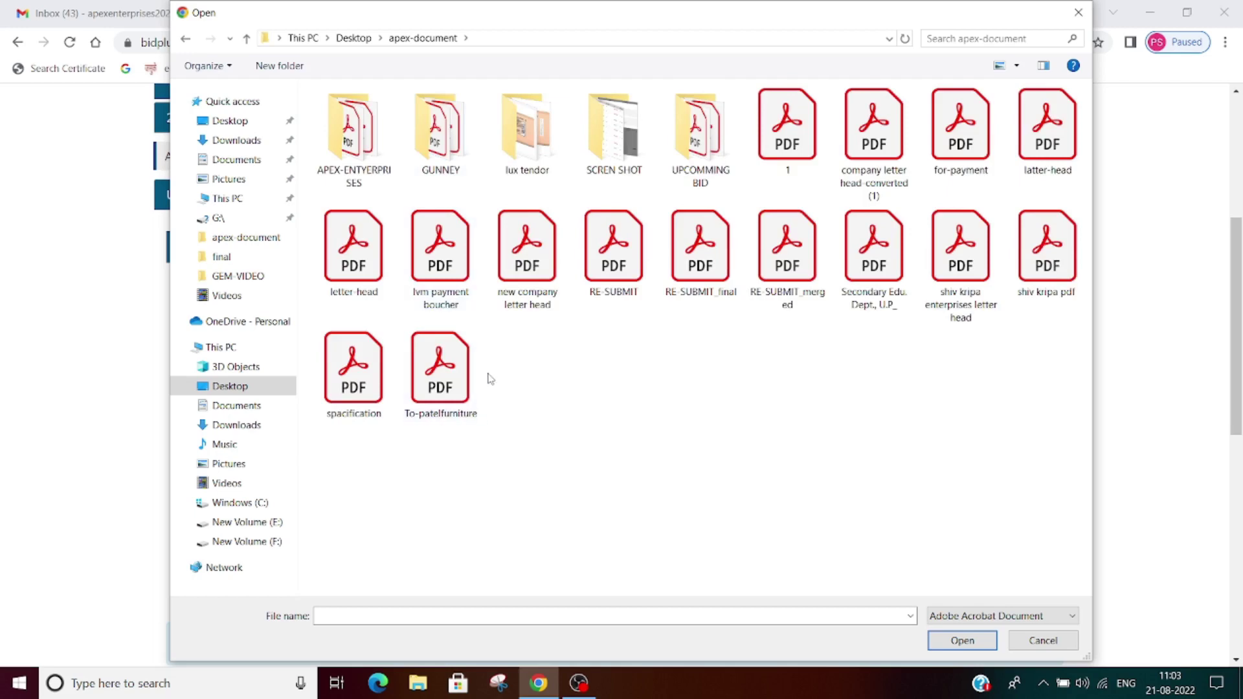
{"action": "double_click", "coordinate": [441, 141]}
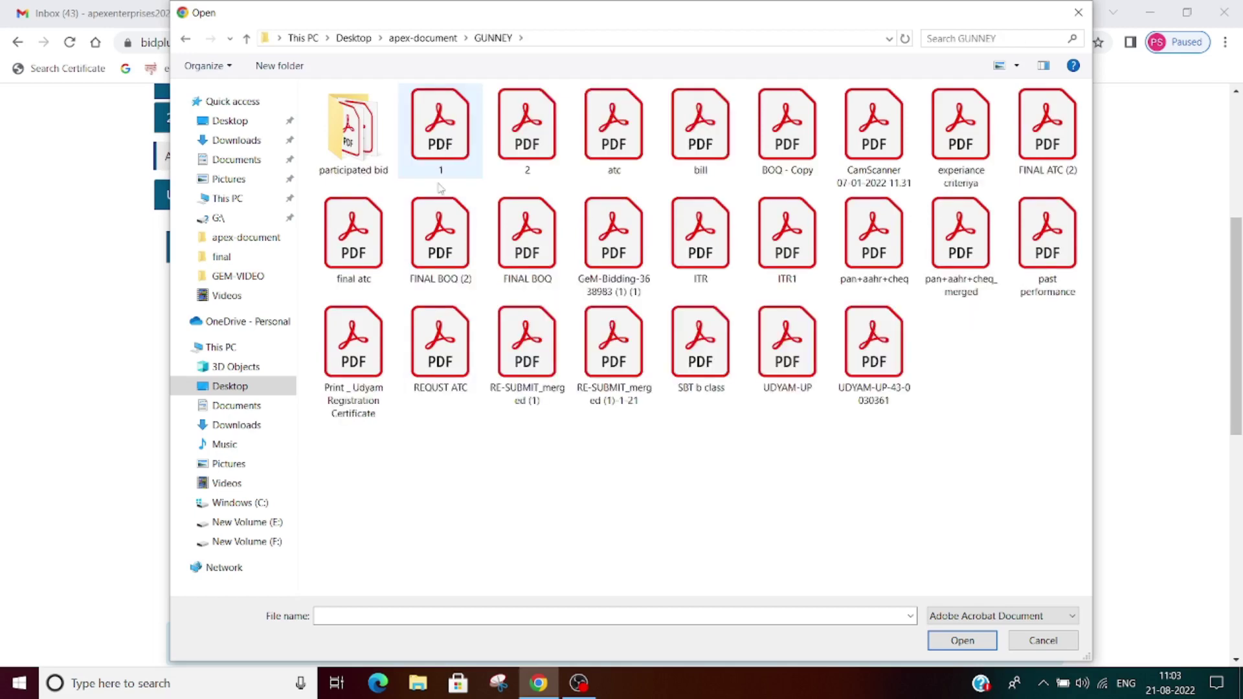
{"action": "left_click", "coordinate": [1078, 12]}
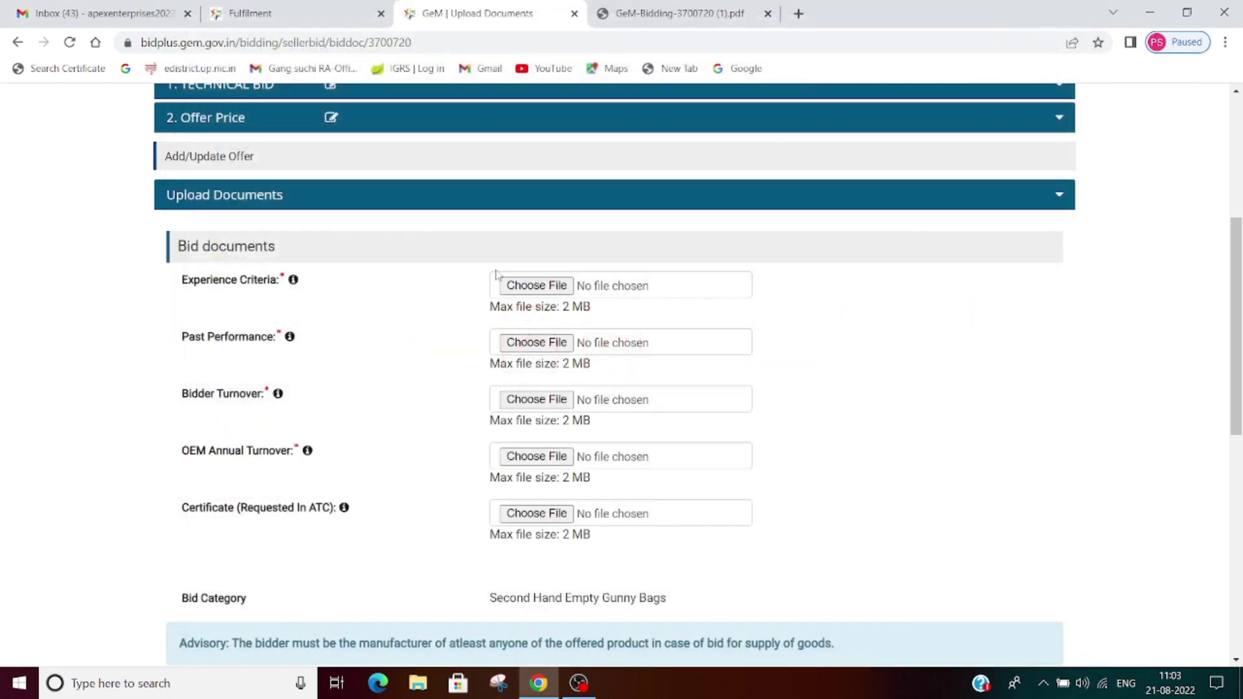
Upload the PDF named 1 from the GUNNEY folder in apex-document as the Experience Criteria document.
{"action": "left_click", "coordinate": [542, 289]}
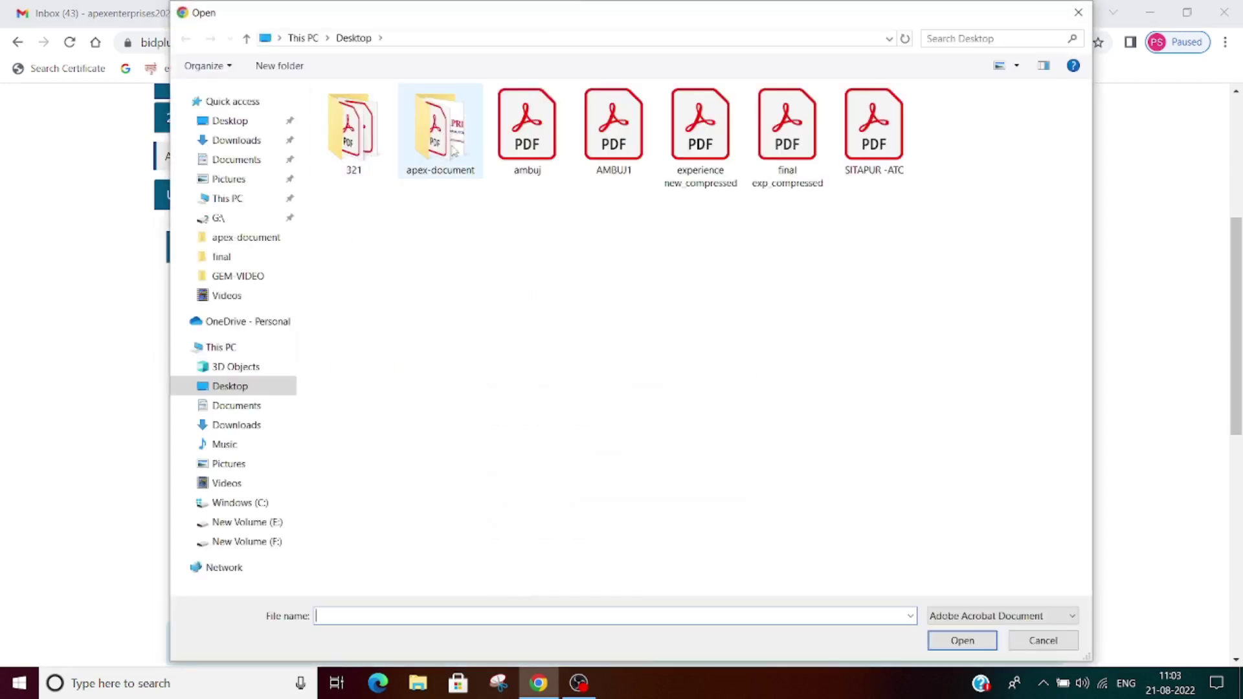
{"action": "double_click", "coordinate": [453, 151]}
{"action": "double_click", "coordinate": [453, 150]}
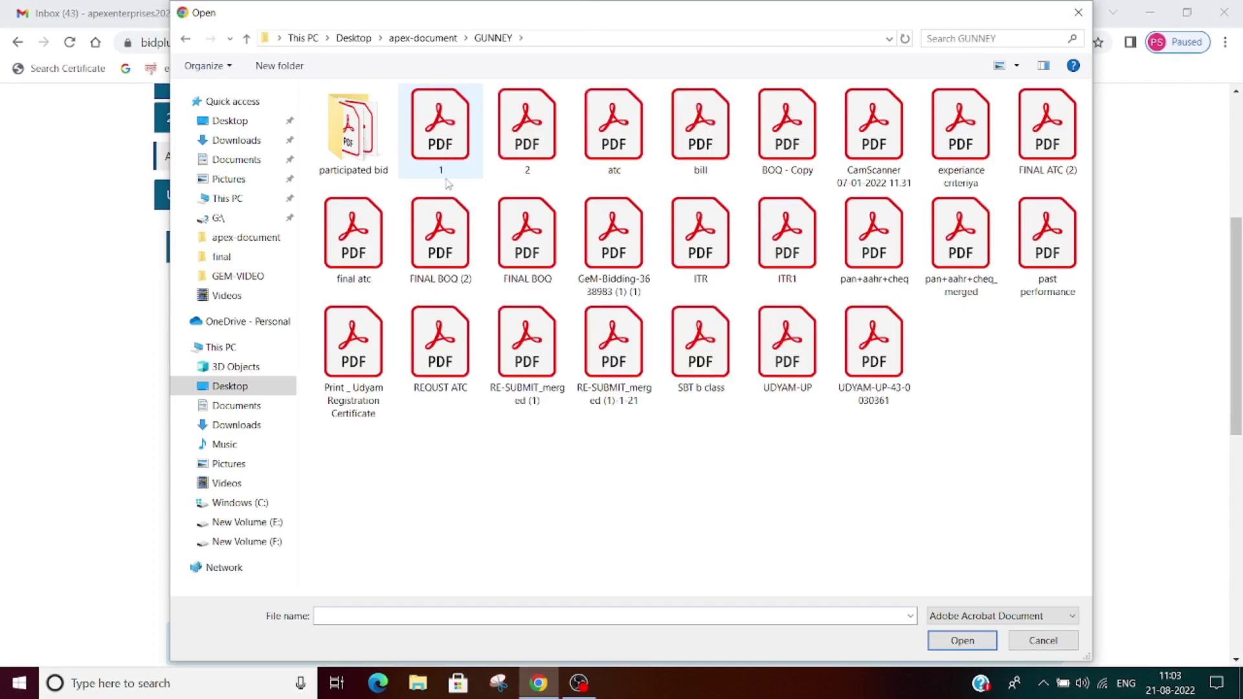
{"action": "left_click", "coordinate": [448, 173]}
{"action": "left_click", "coordinate": [962, 641]}
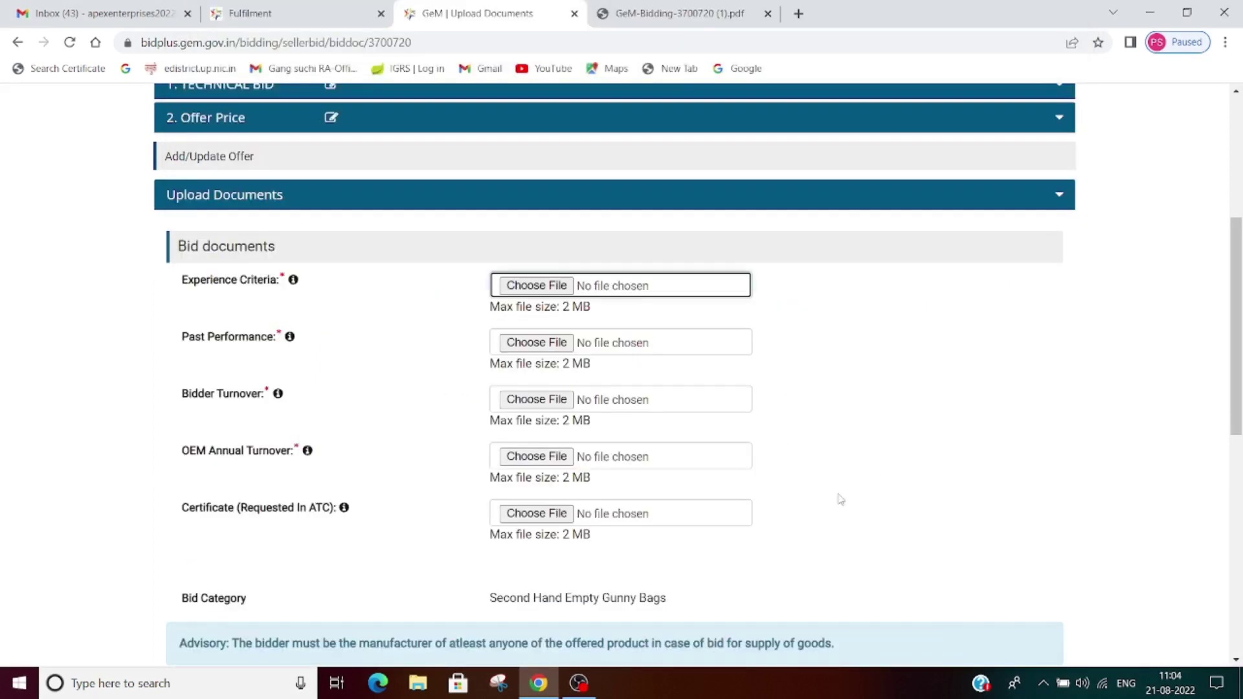
Upload the PDF named 2 for Past Performance and the atc PDF for Bidder Turnover.
{"action": "left_click", "coordinate": [537, 342]}
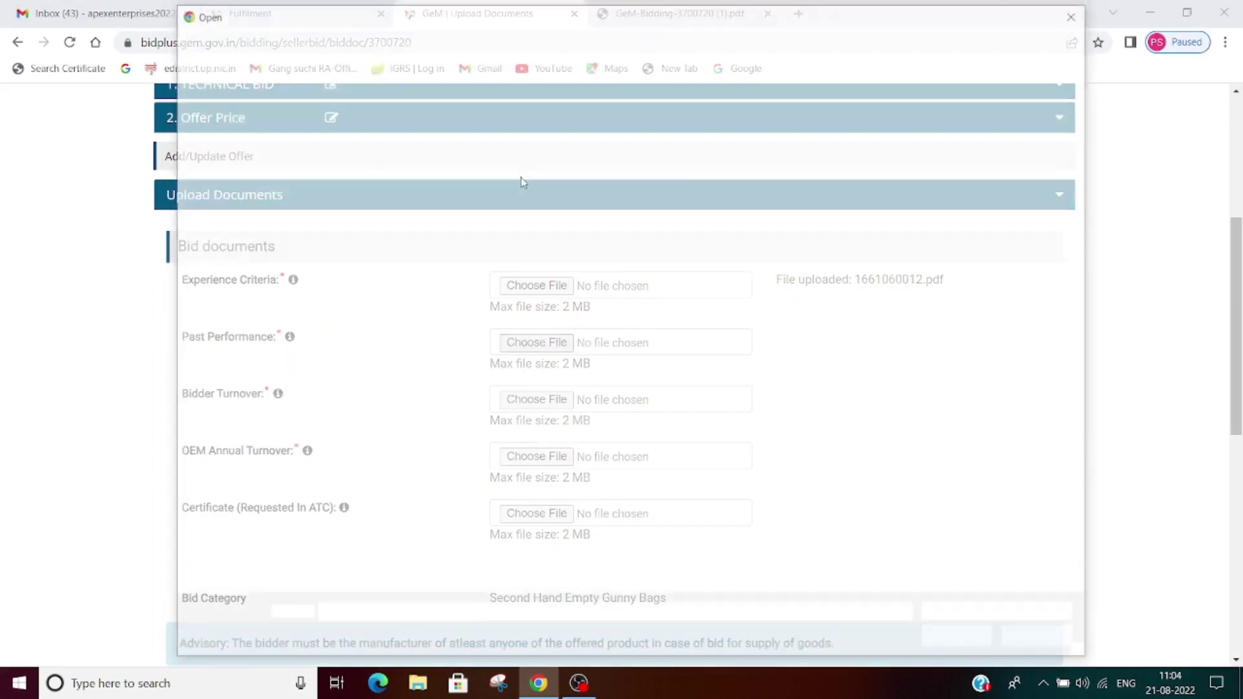
{"action": "left_click", "coordinate": [523, 157]}
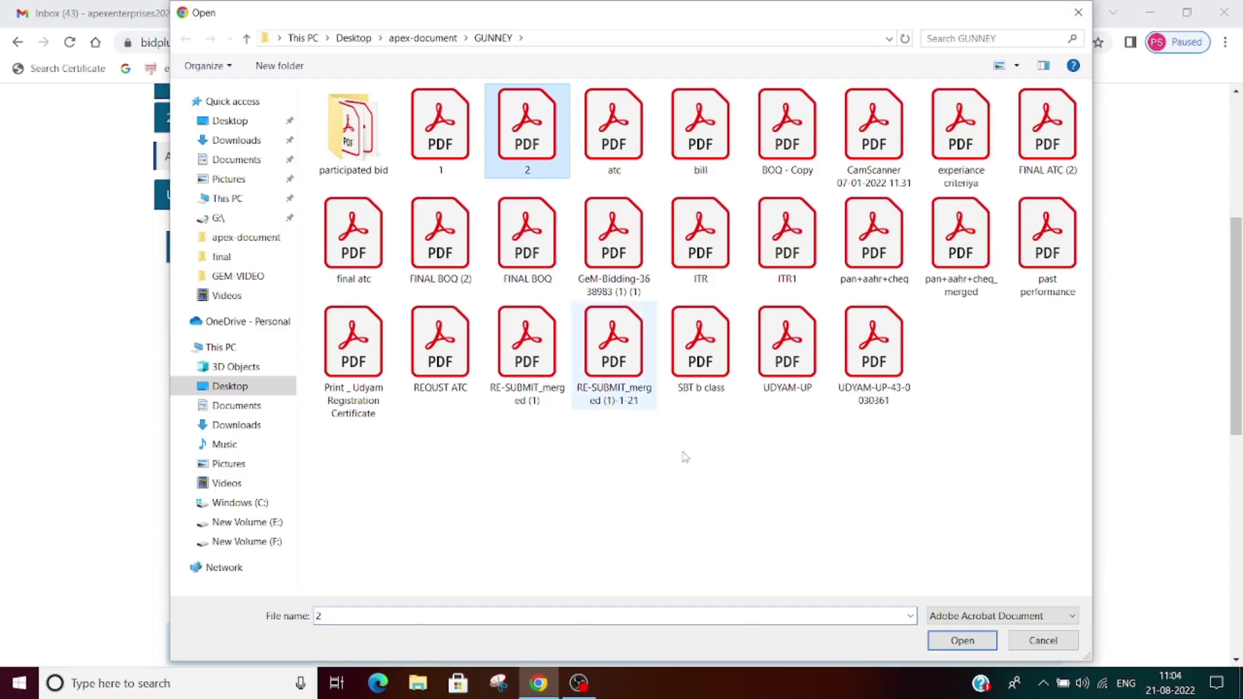
{"action": "left_click", "coordinate": [962, 641]}
{"action": "left_click", "coordinate": [554, 399]}
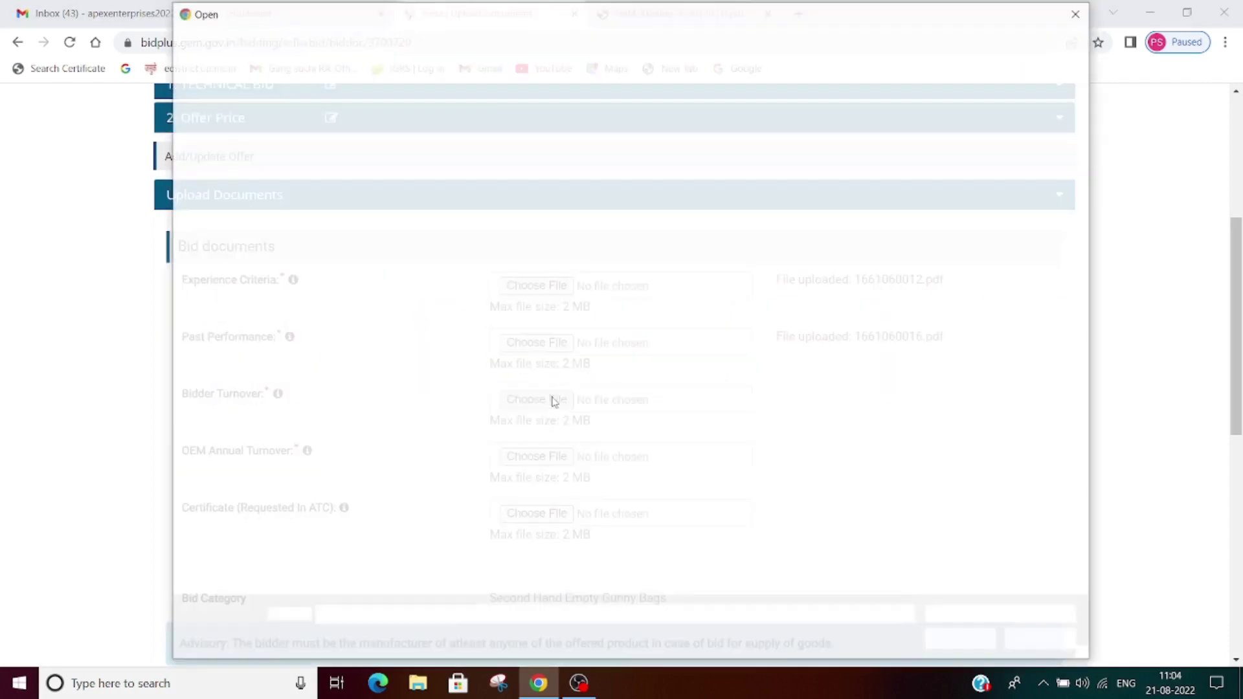
{"action": "left_click", "coordinate": [613, 129]}
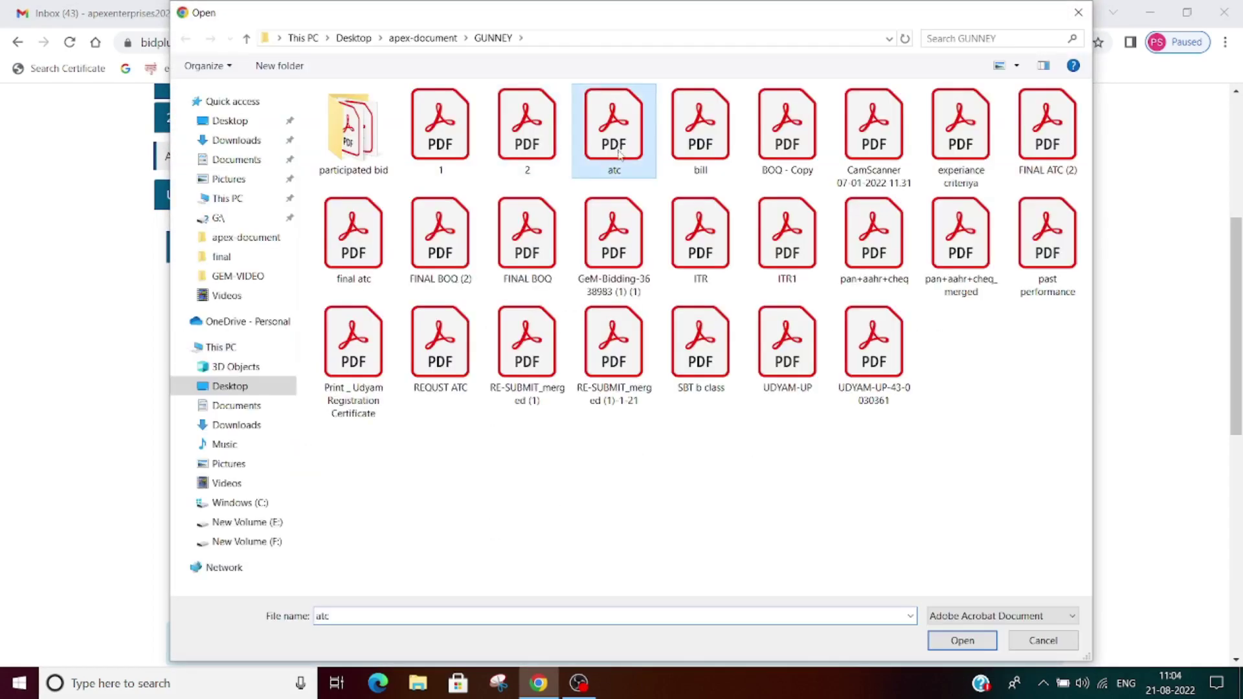
{"action": "left_click", "coordinate": [944, 642]}
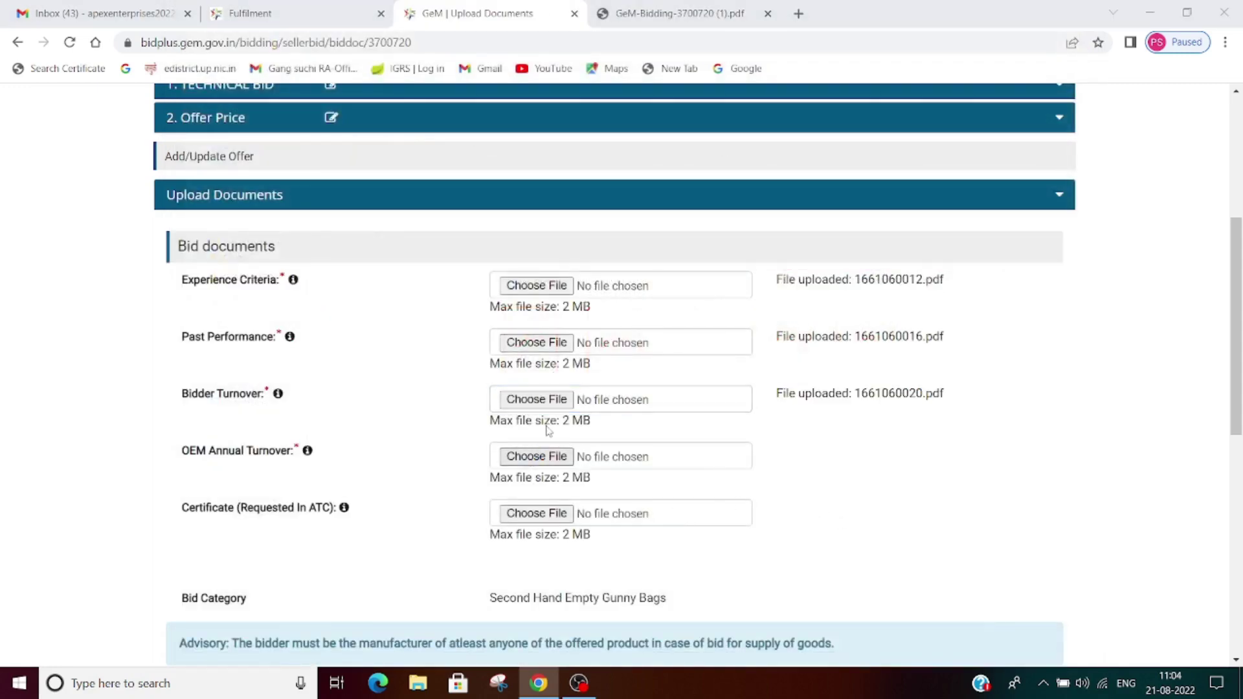
Upload the ITR PDF from the GUNNEY folder as the OEM Annual Turnover document.
{"action": "left_click", "coordinate": [537, 457]}
{"action": "left_click", "coordinate": [701, 236]}
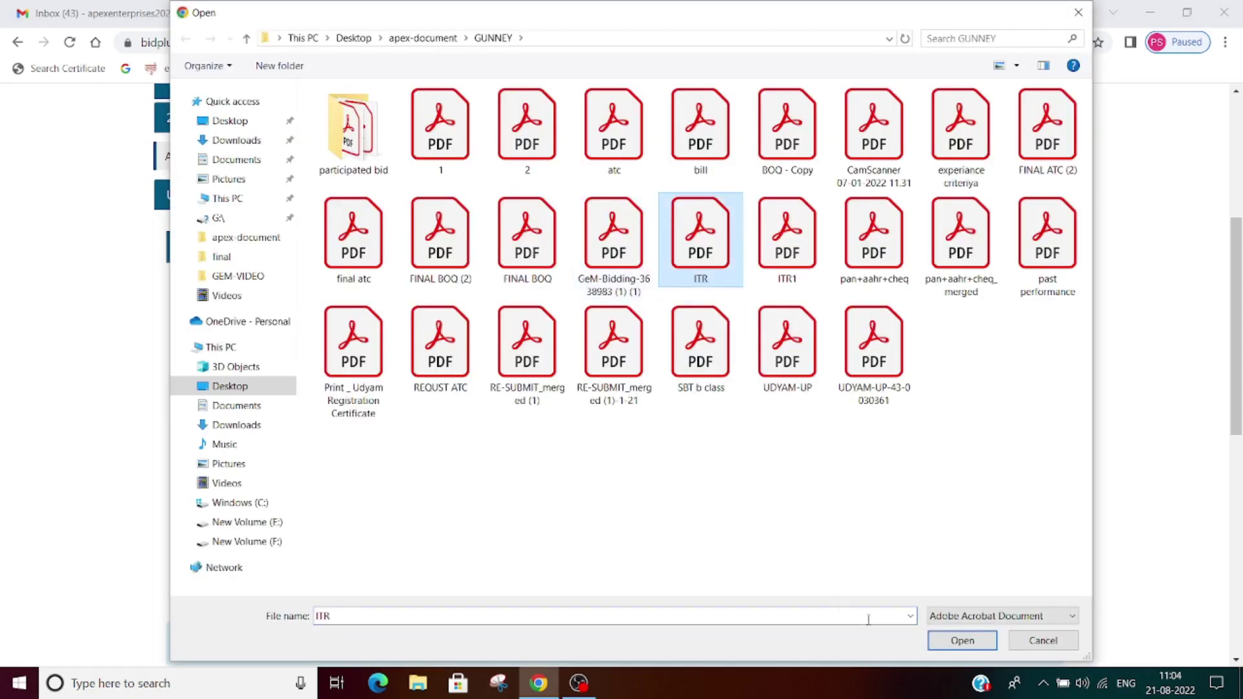
{"action": "left_click", "coordinate": [962, 641]}
Choose the atc PDF from the GUNNEY folder for the Certificate (Requested In ATC) document.
{"action": "left_click", "coordinate": [537, 513]}
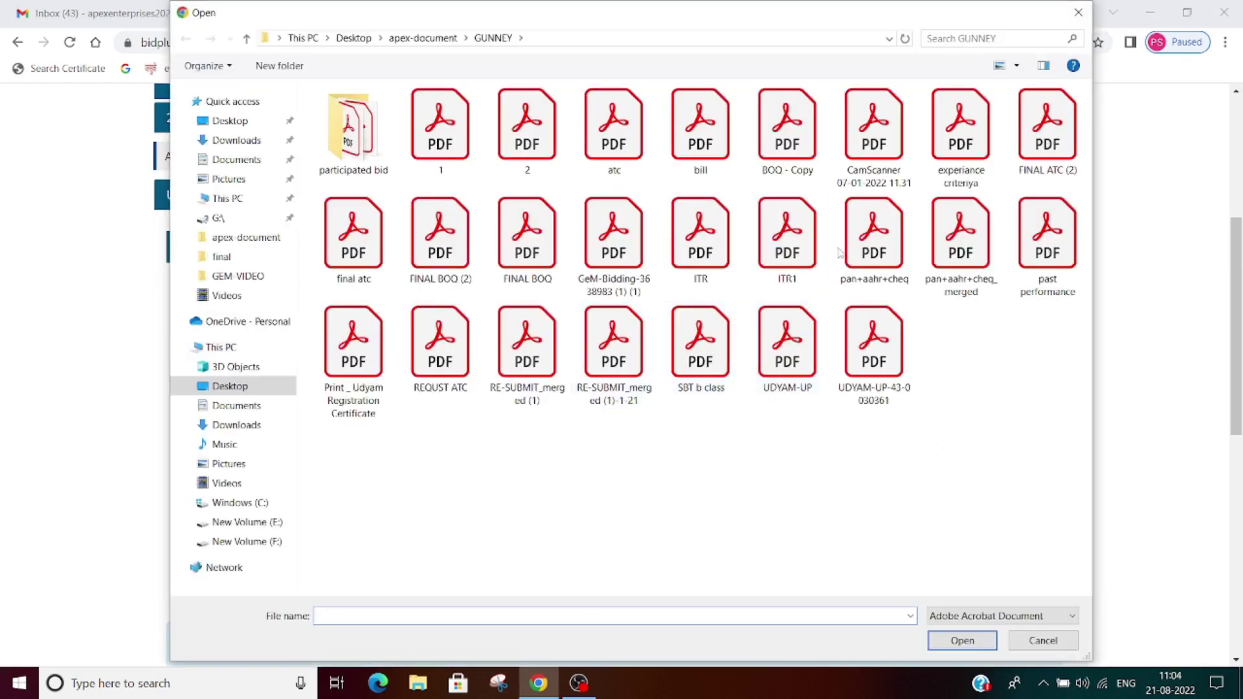
{"action": "left_click", "coordinate": [440, 239]}
{"action": "key", "text": "a"}
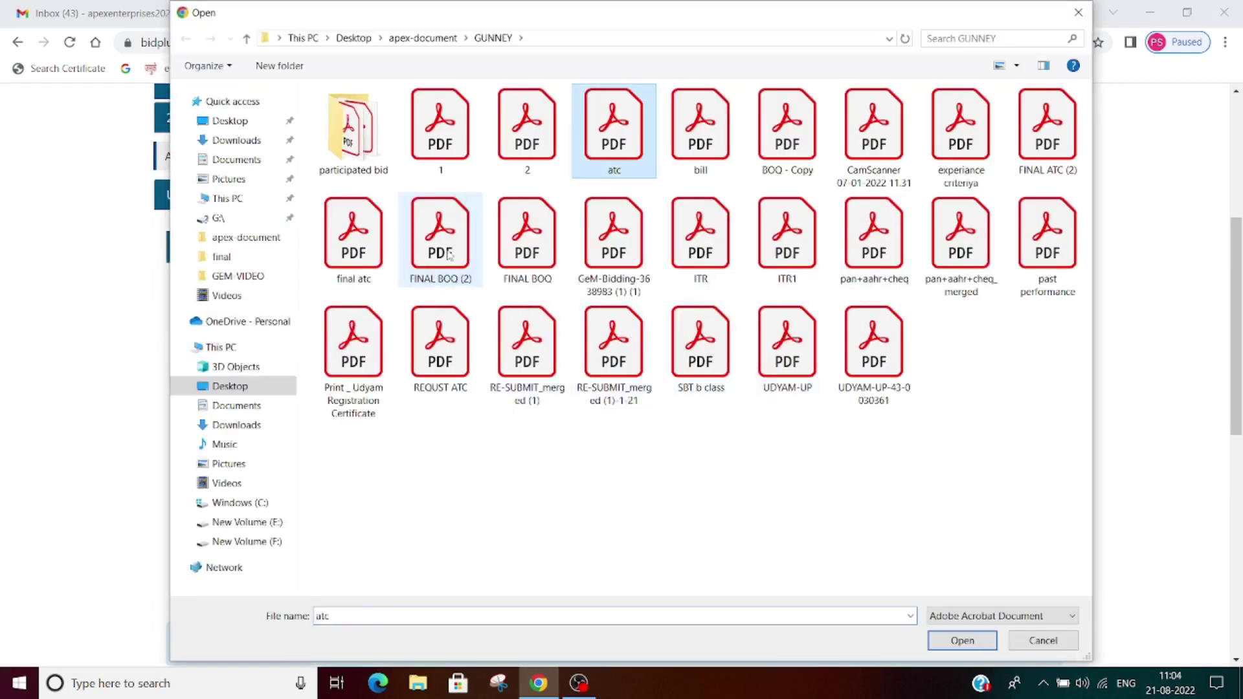